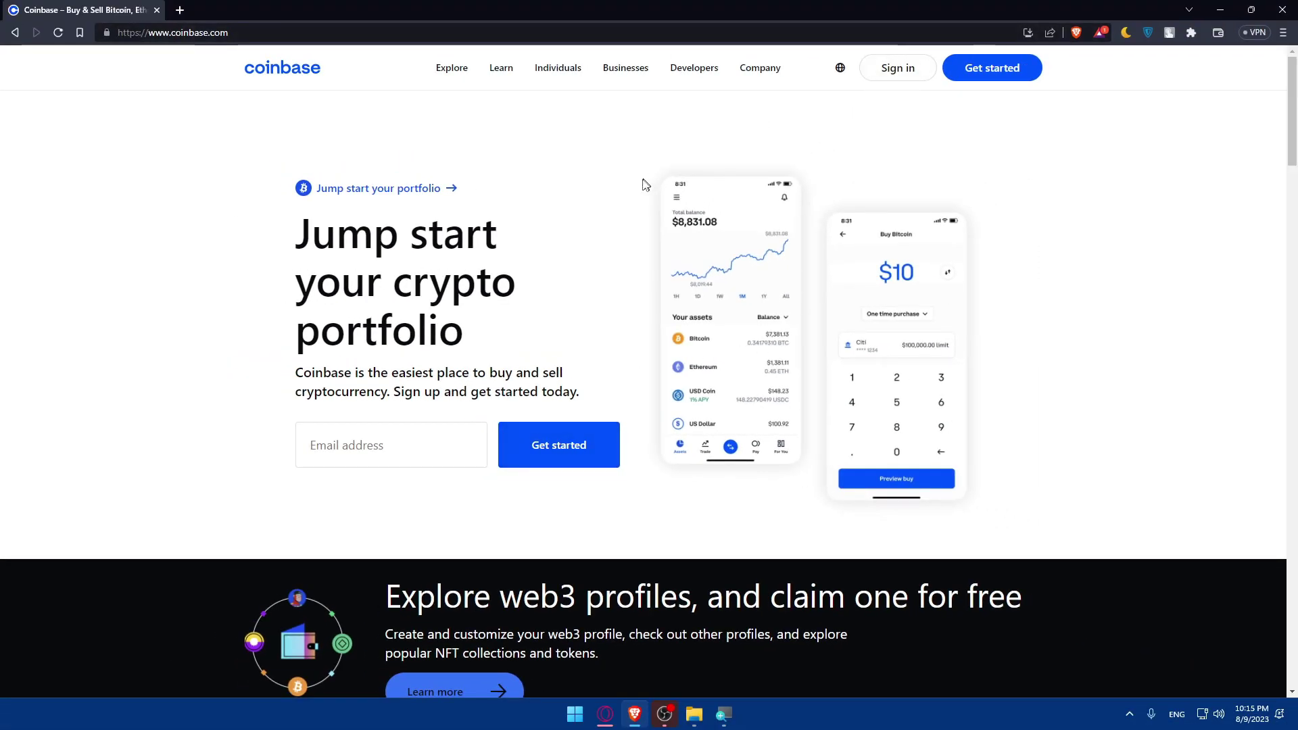
scroll(565, 281, "down", 15)
scroll(568, 310, "down", 20)
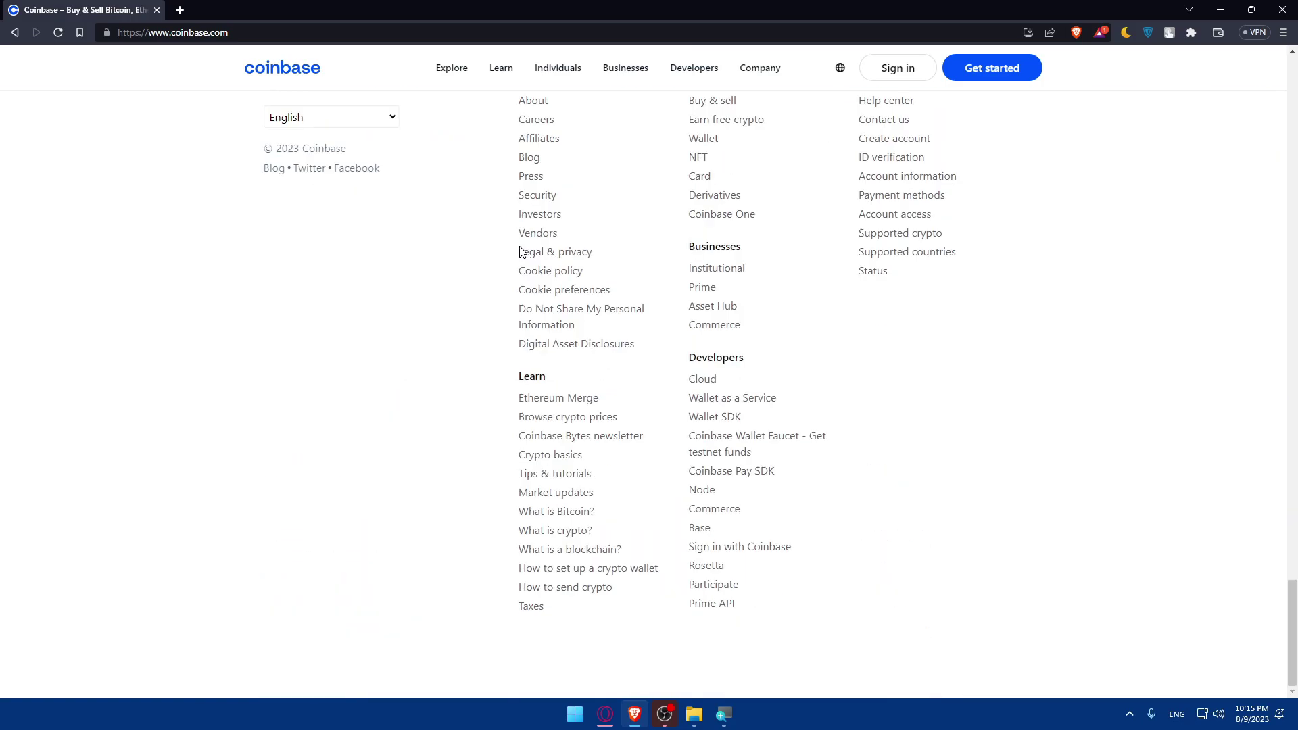
scroll(521, 251, "up", 20)
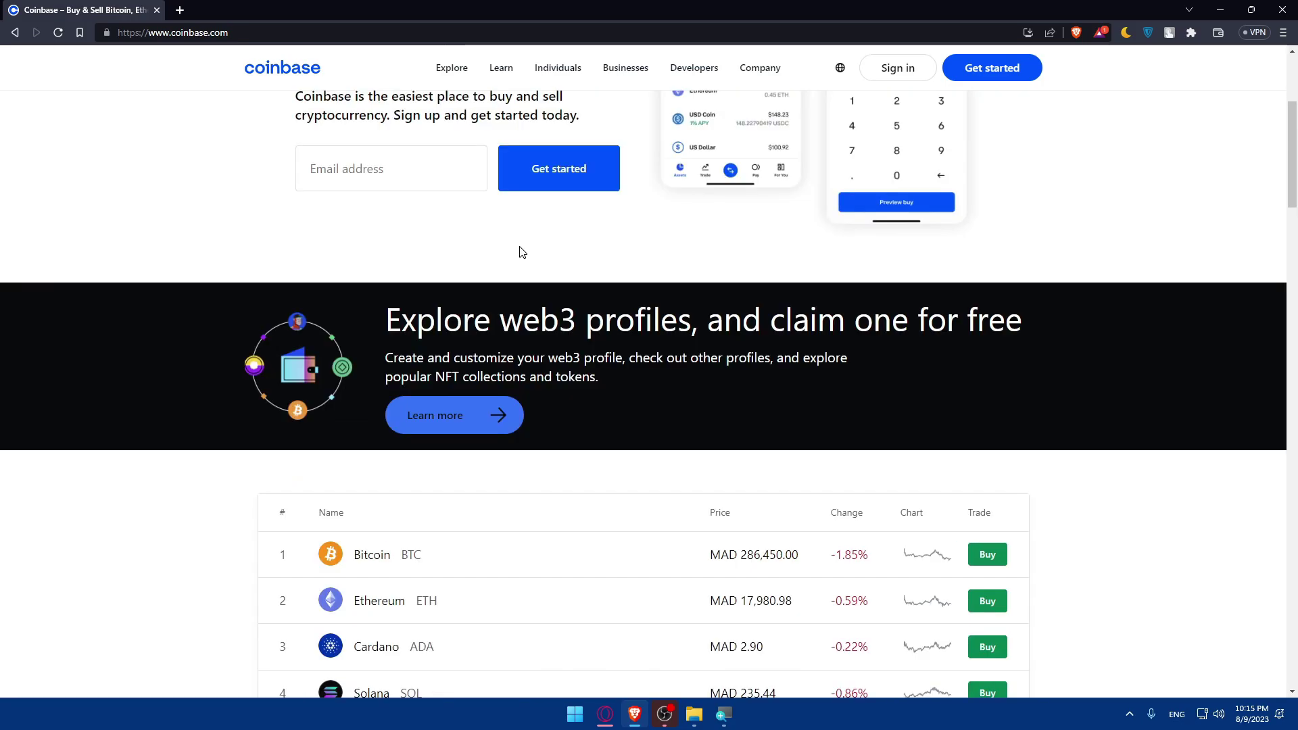
scroll(521, 252, "up", 4)
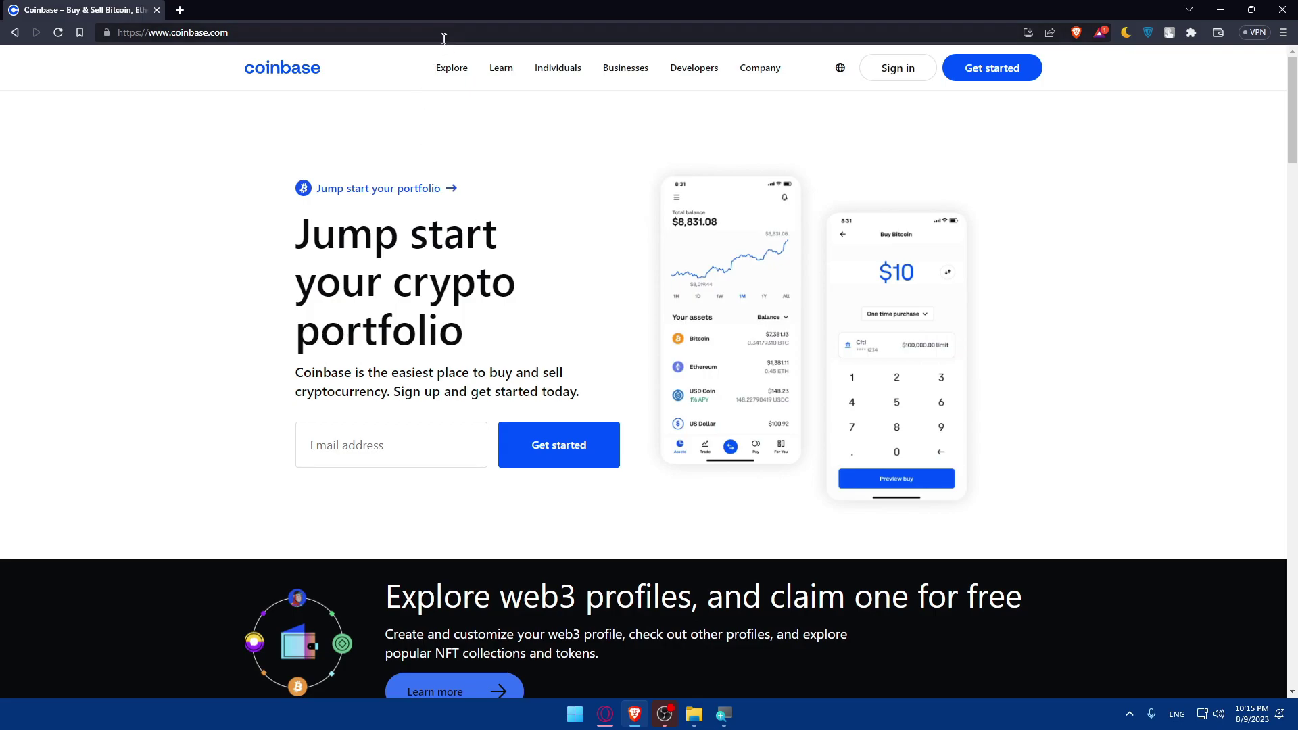
mouse_move(447, 68)
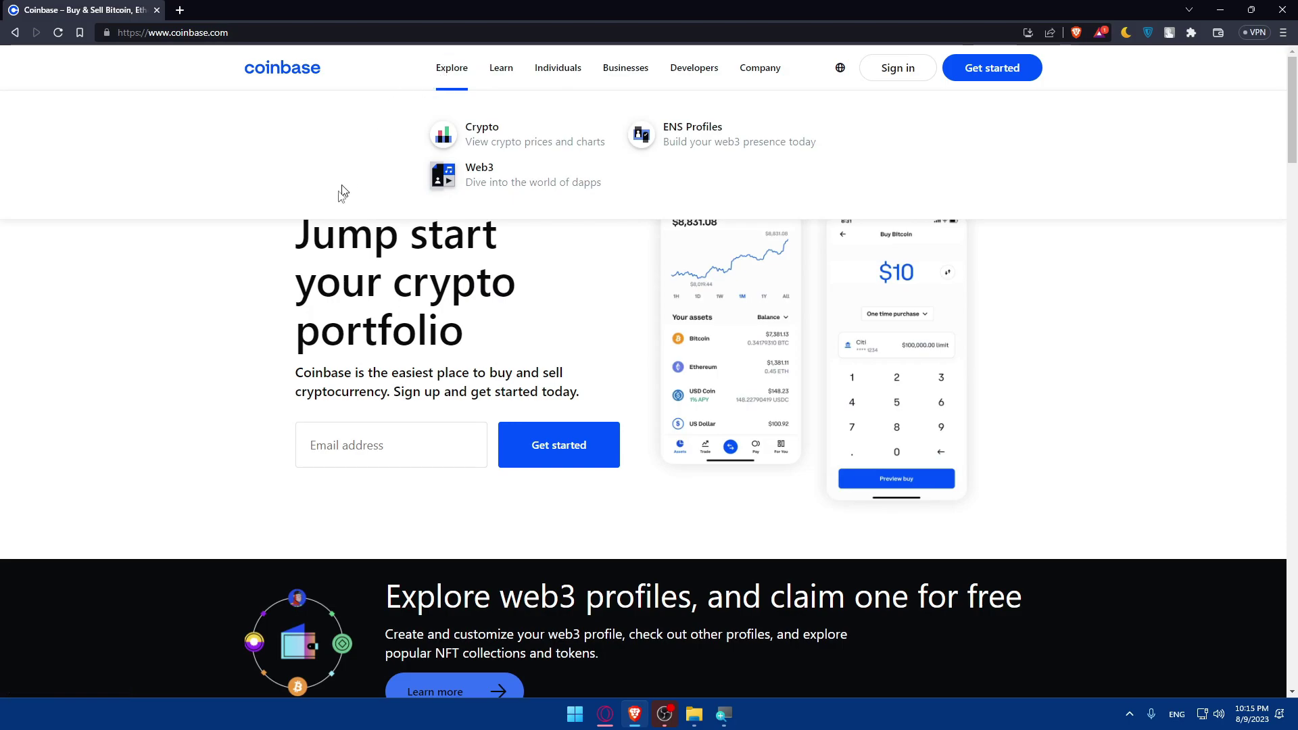
scroll(264, 257, "down", 5)
scroll(267, 250, "down", 5)
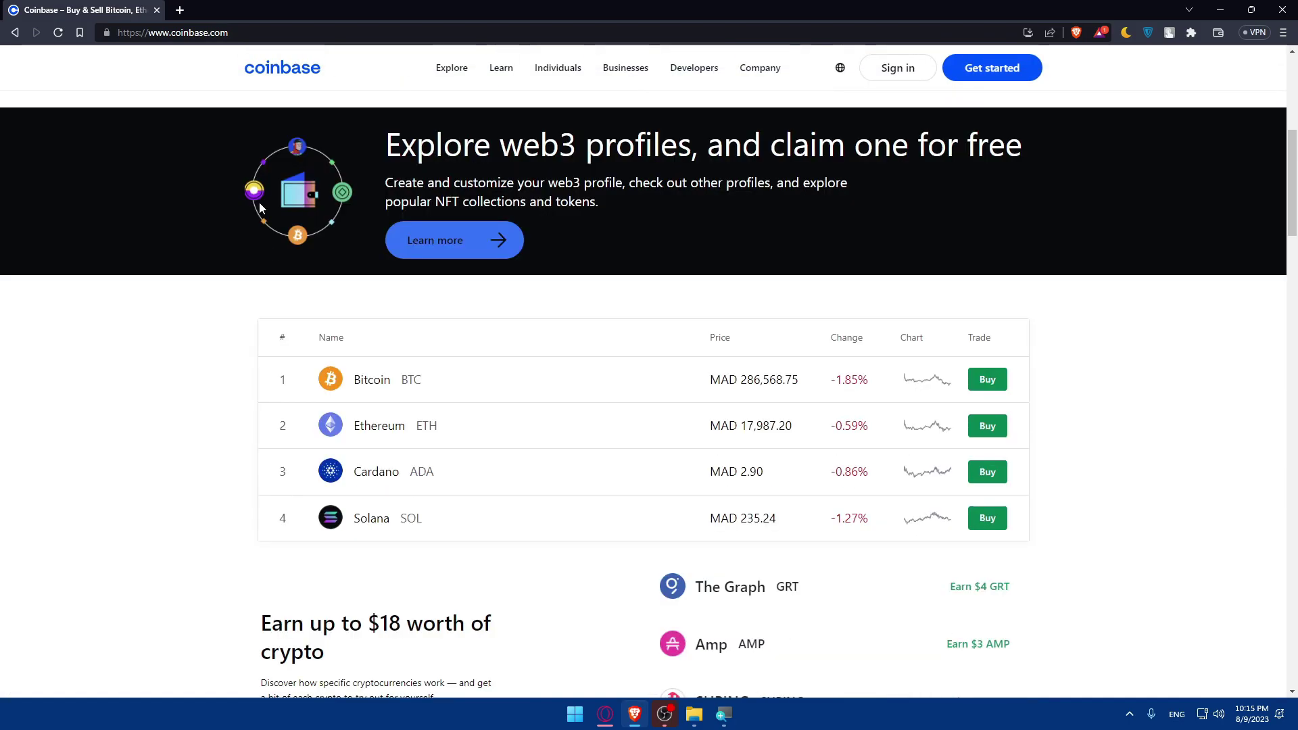
scroll(264, 217, "down", 2)
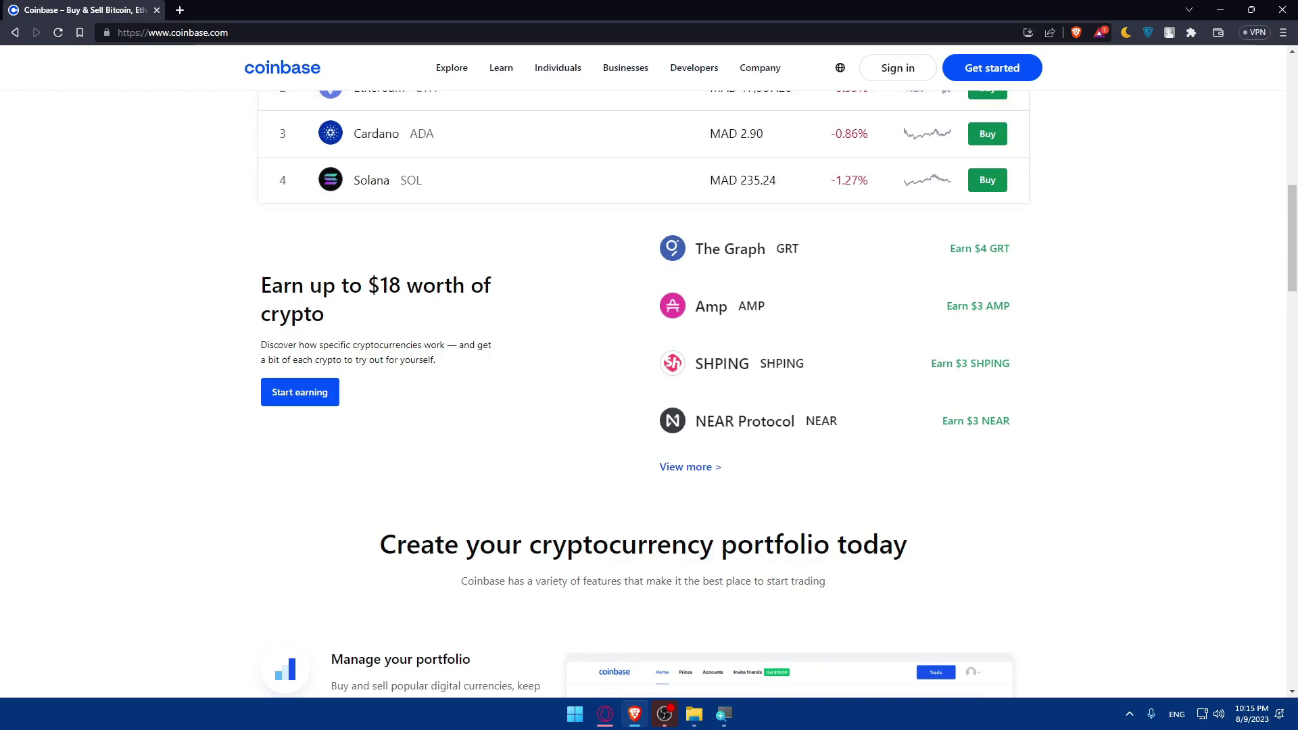
left_click_drag(371, 287, 410, 287)
left_click(439, 309)
scroll(440, 318, "down", 3)
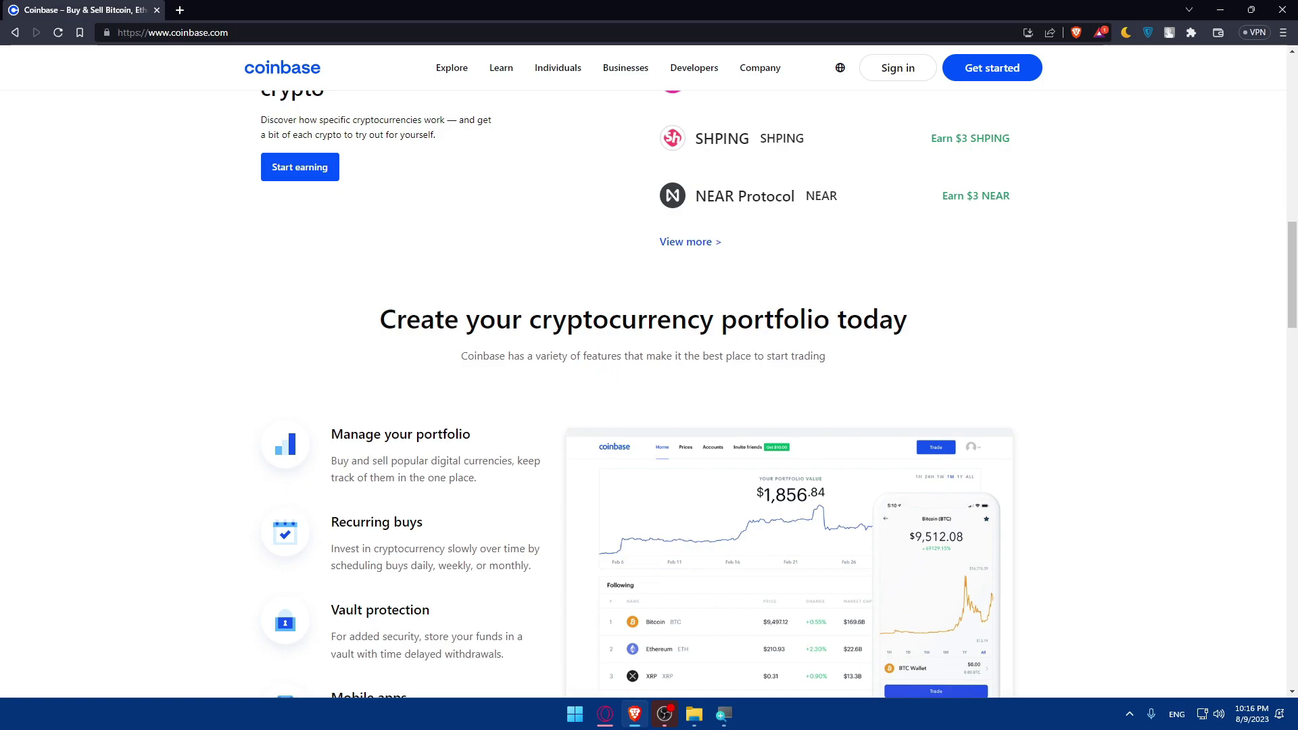
scroll(649, 398, "down", 2)
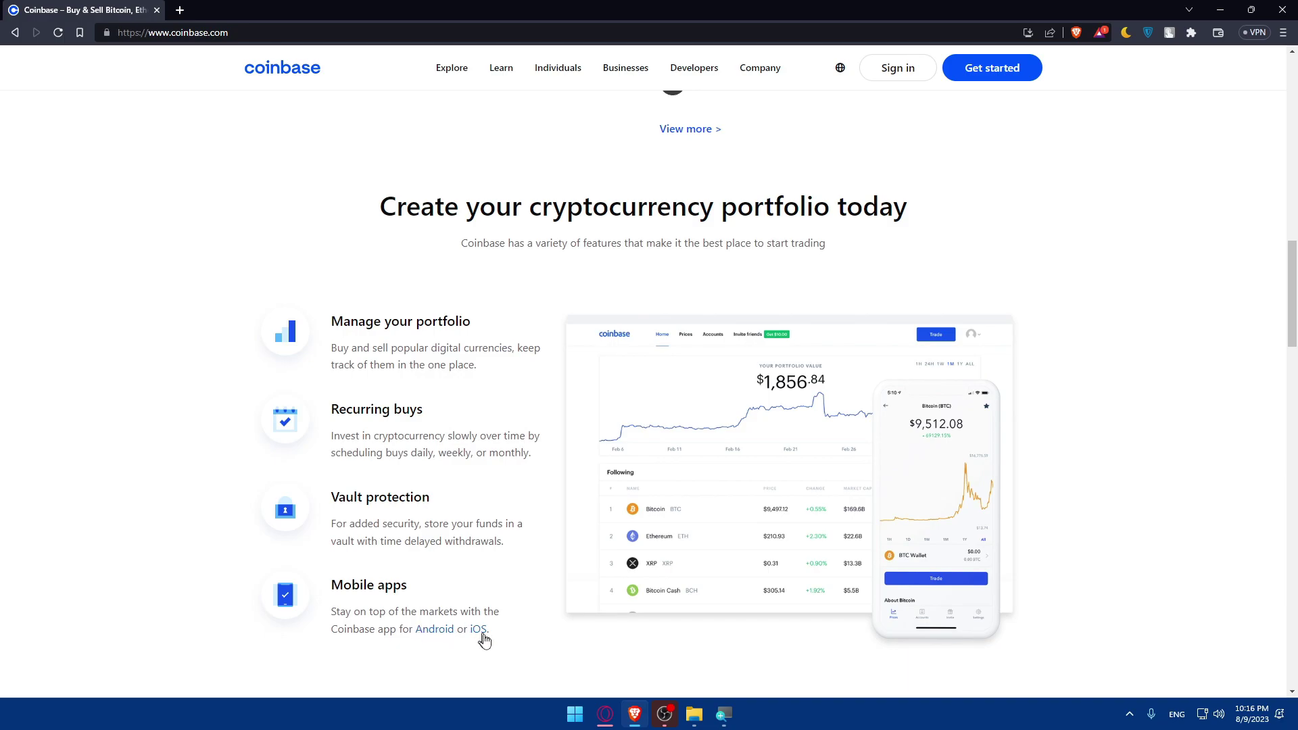
right_click(446, 630)
left_click(487, 468)
right_click(478, 631)
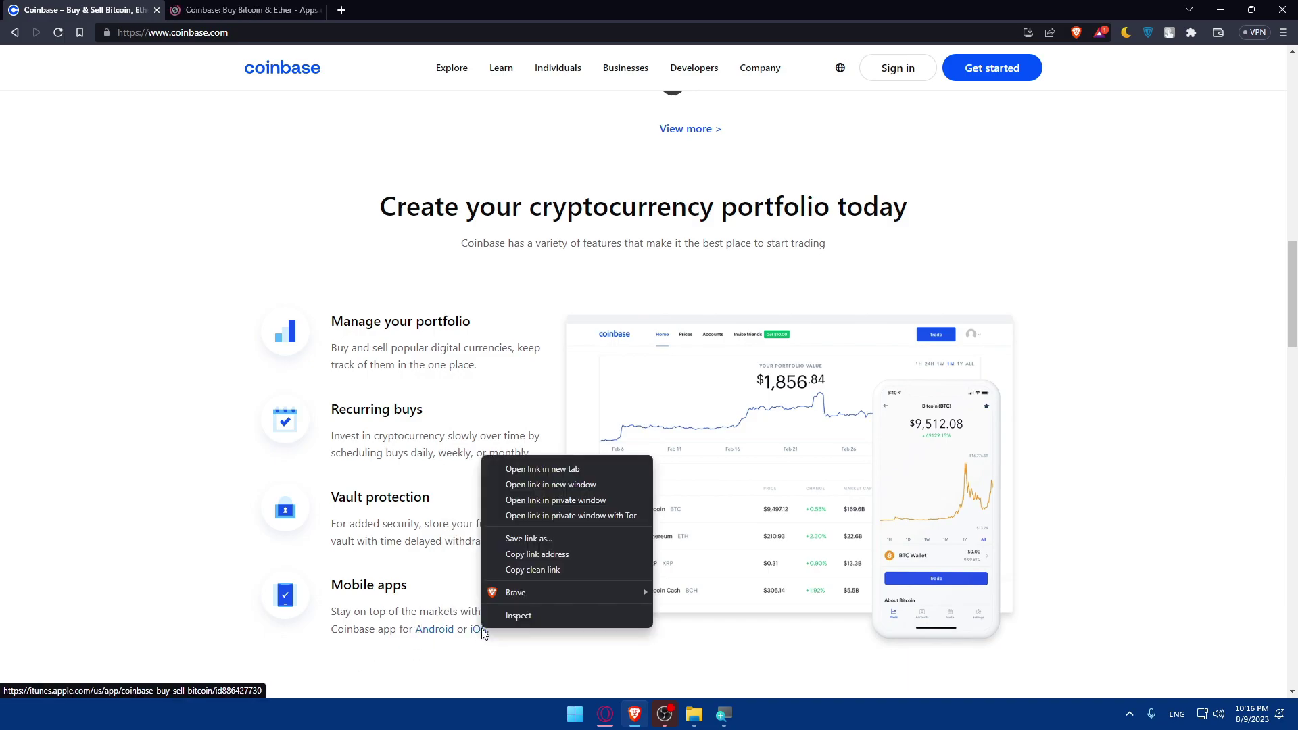
left_click(514, 467)
left_click(232, 8)
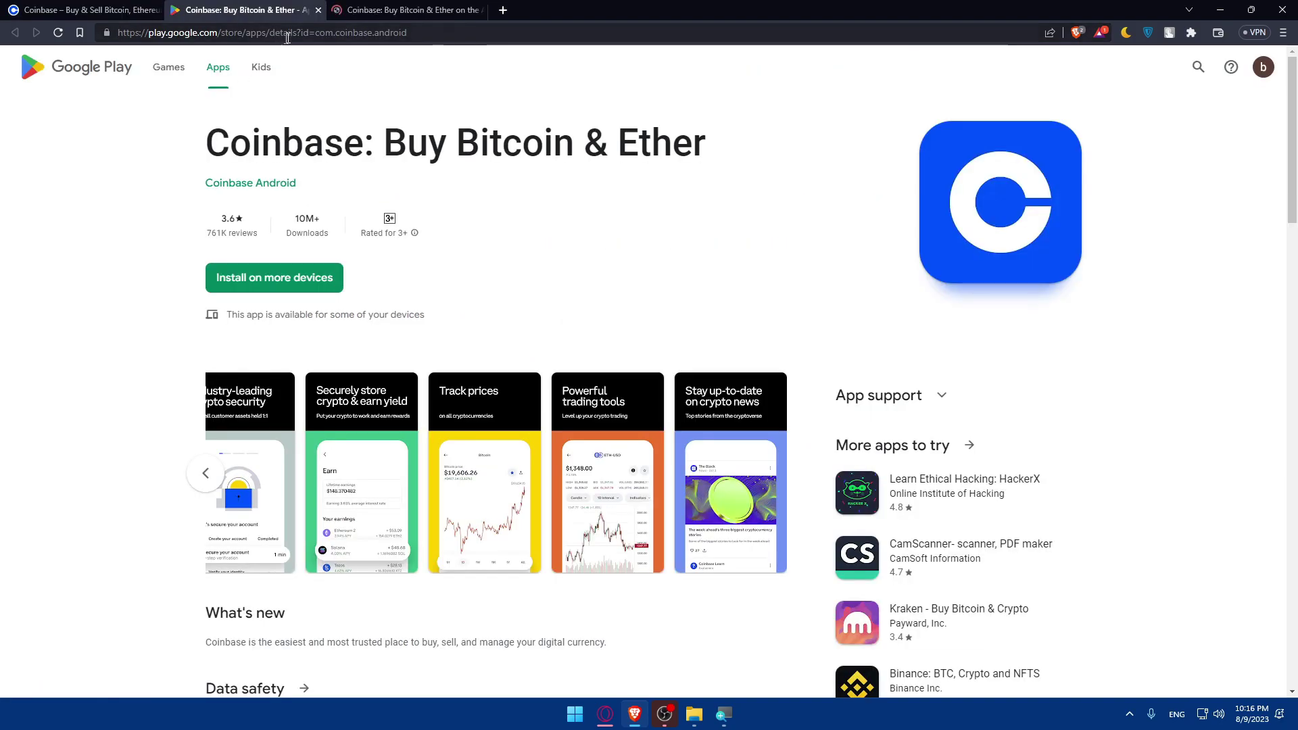
left_click(318, 10)
left_click(318, 10)
scroll(434, 250, "down", 5)
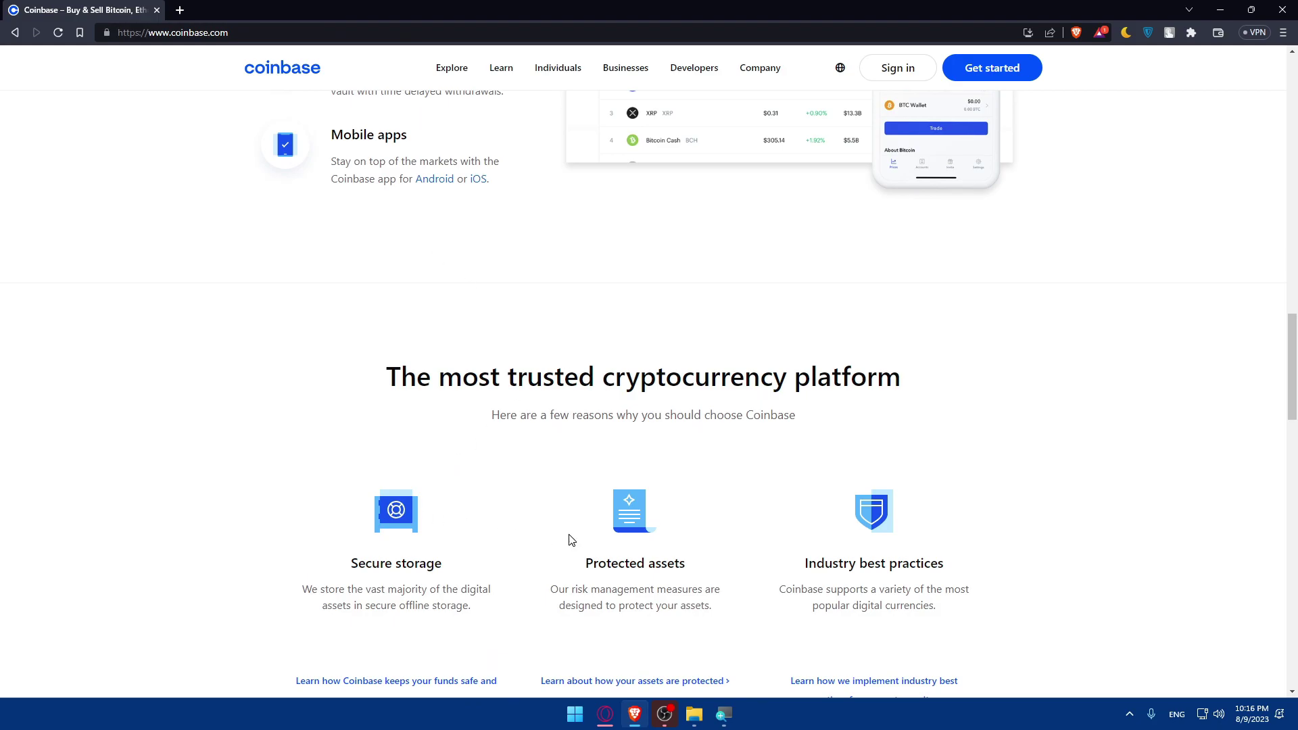
scroll(591, 534, "down", 2)
scroll(893, 510, "down", 15)
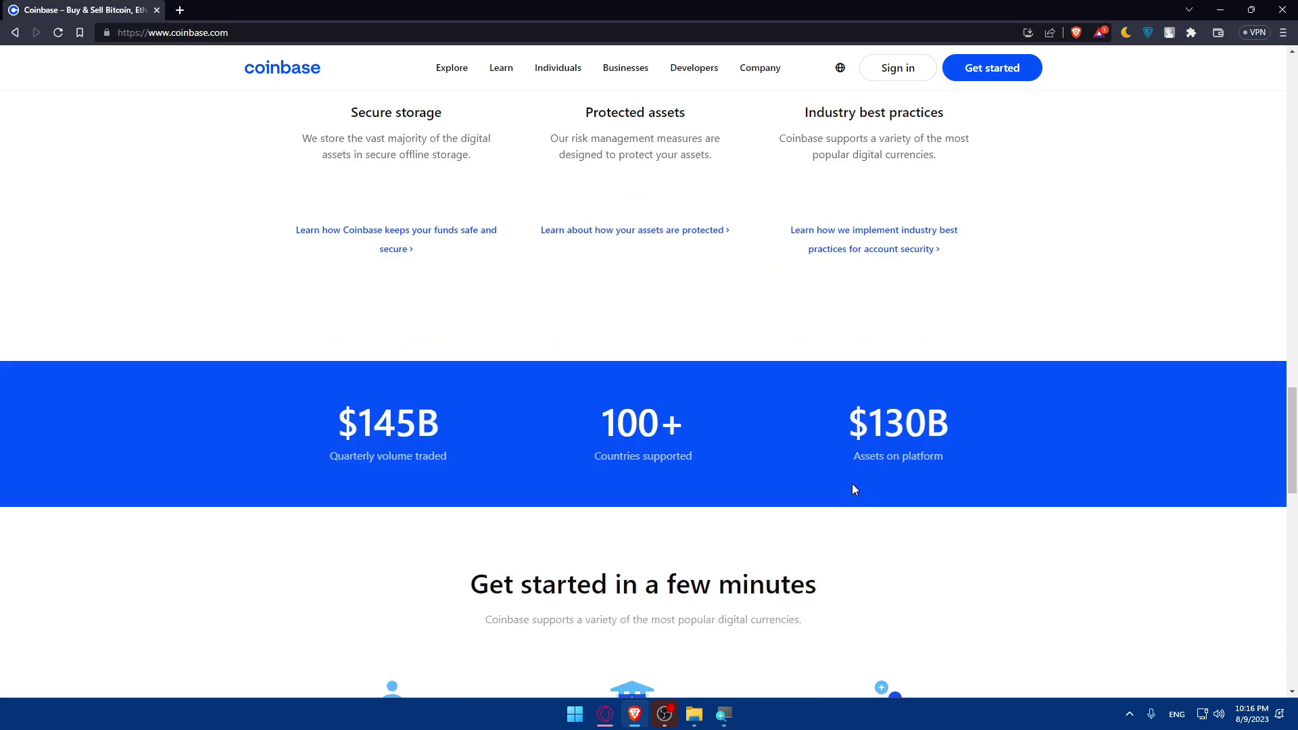
scroll(824, 474, "up", 20)
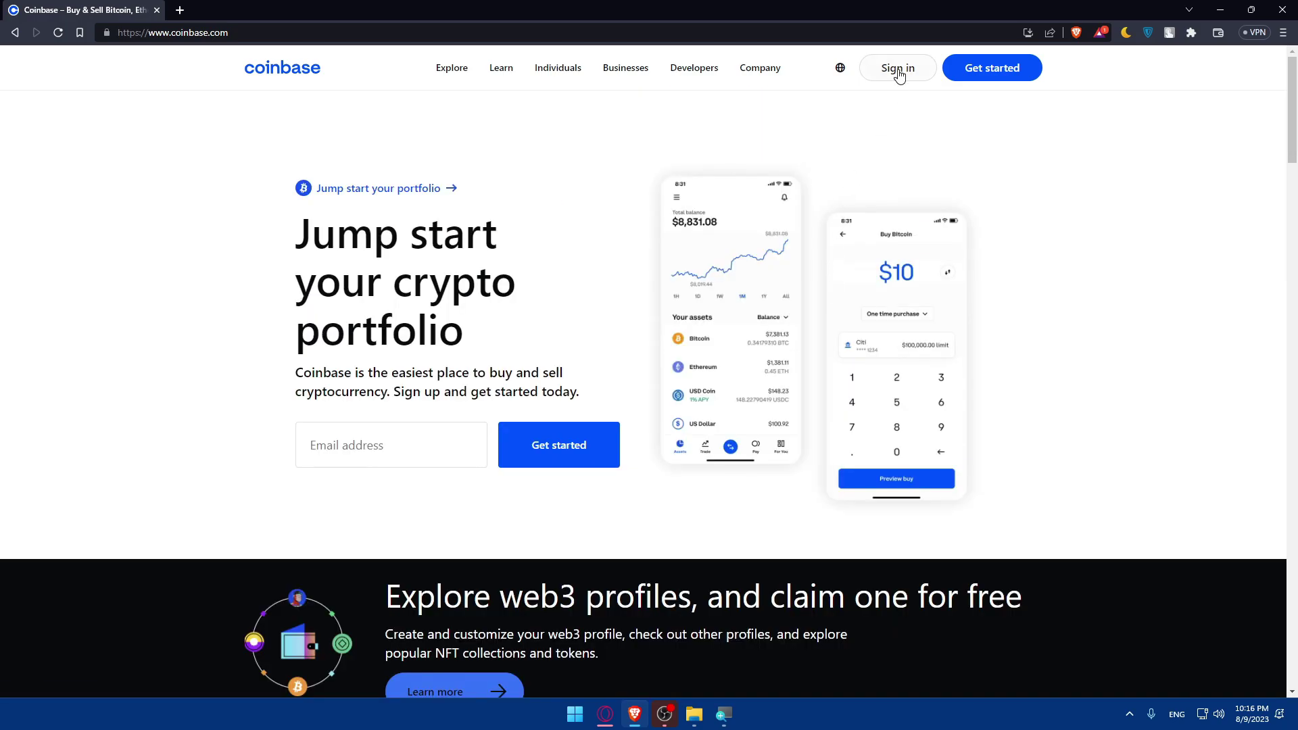
- Briefly visit Coinbase sign-in, then follow Get started to the Download Coinbase Wallet page
left_click(898, 69)
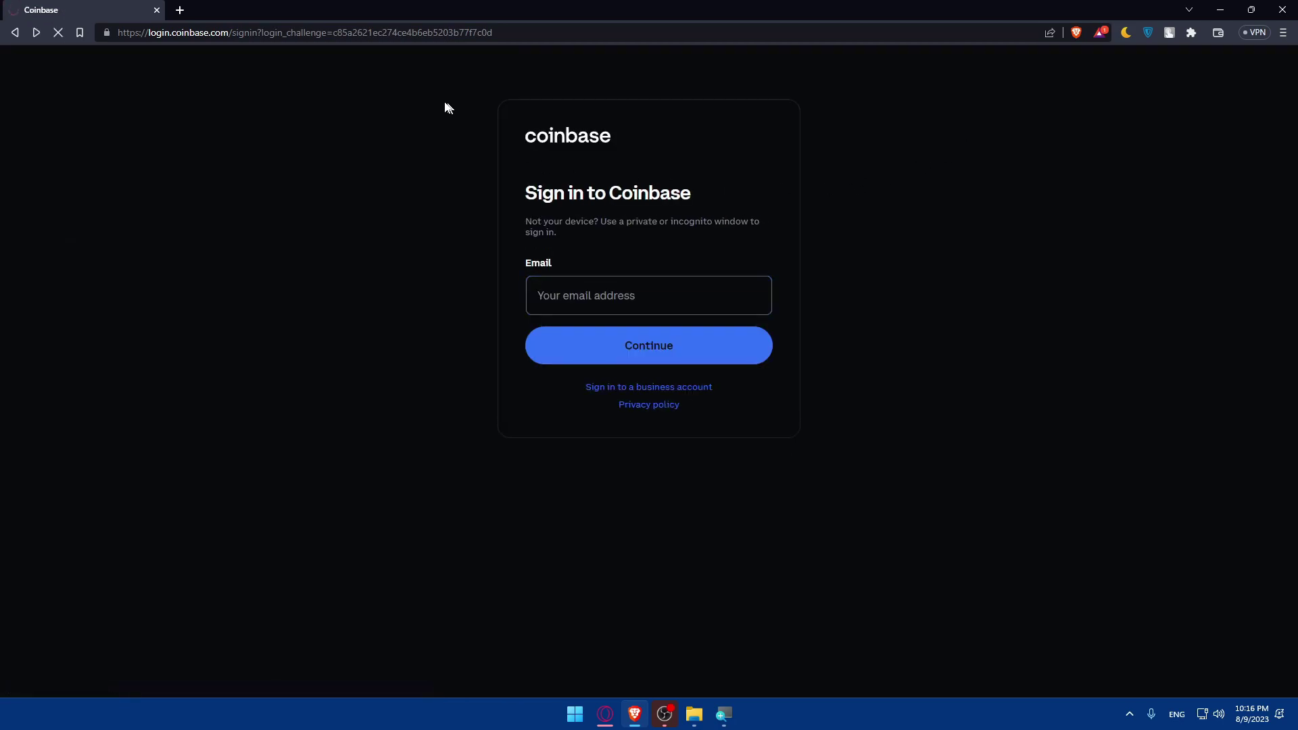
key("alt+Left")
left_click(1007, 68)
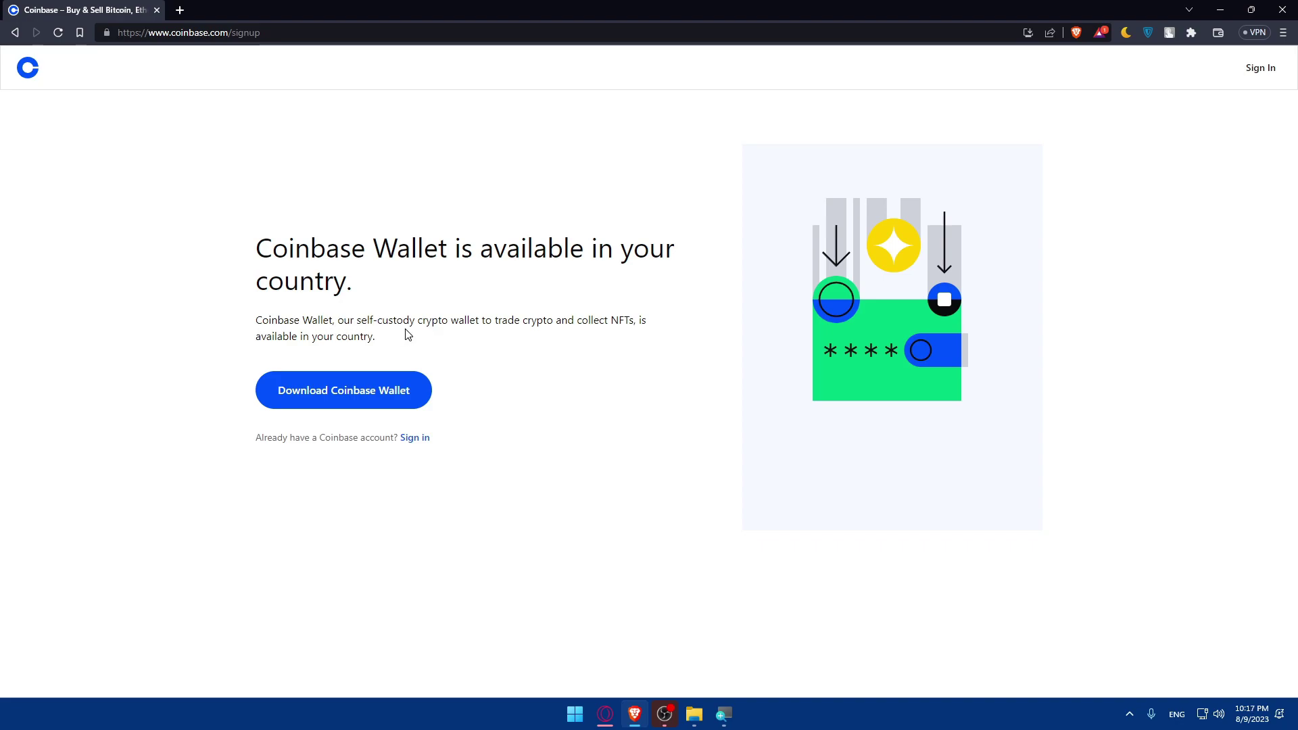
left_click(348, 400)
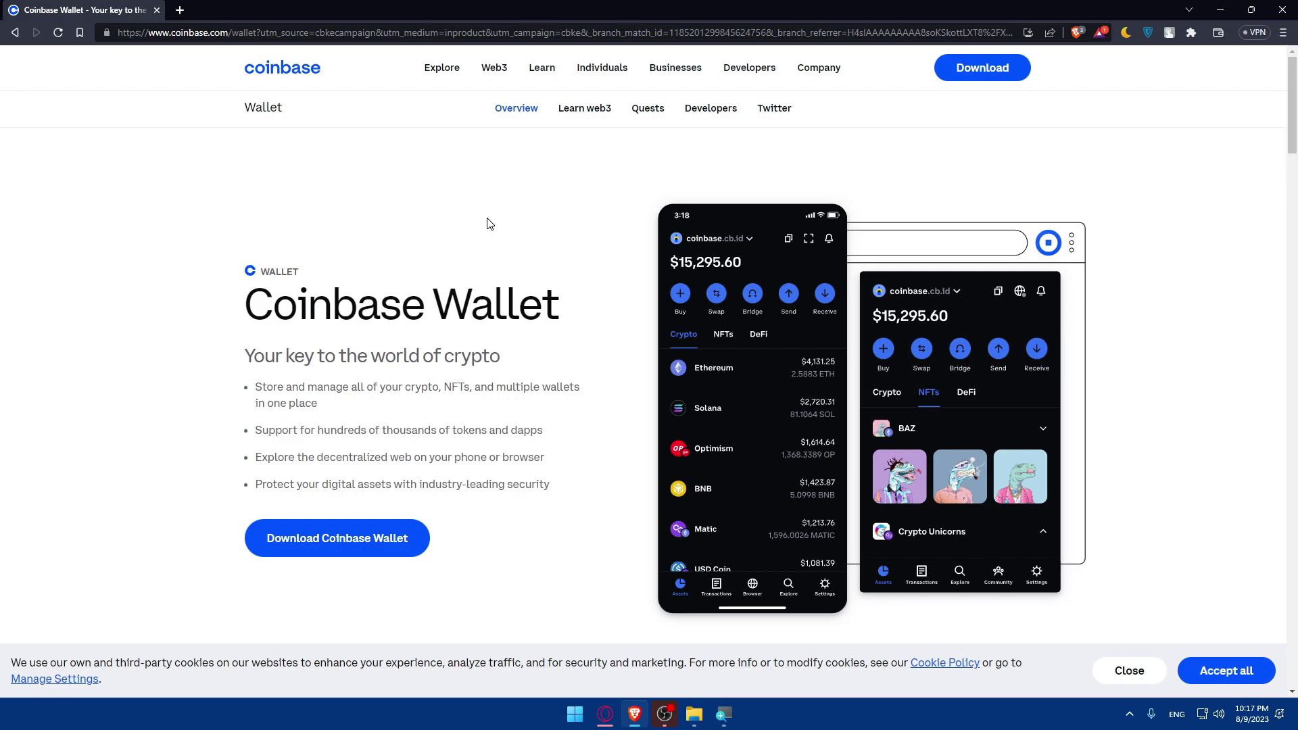
- Launch MEmu Play from Windows search using 'memu'
key("super")
type("memu")
key("Return")
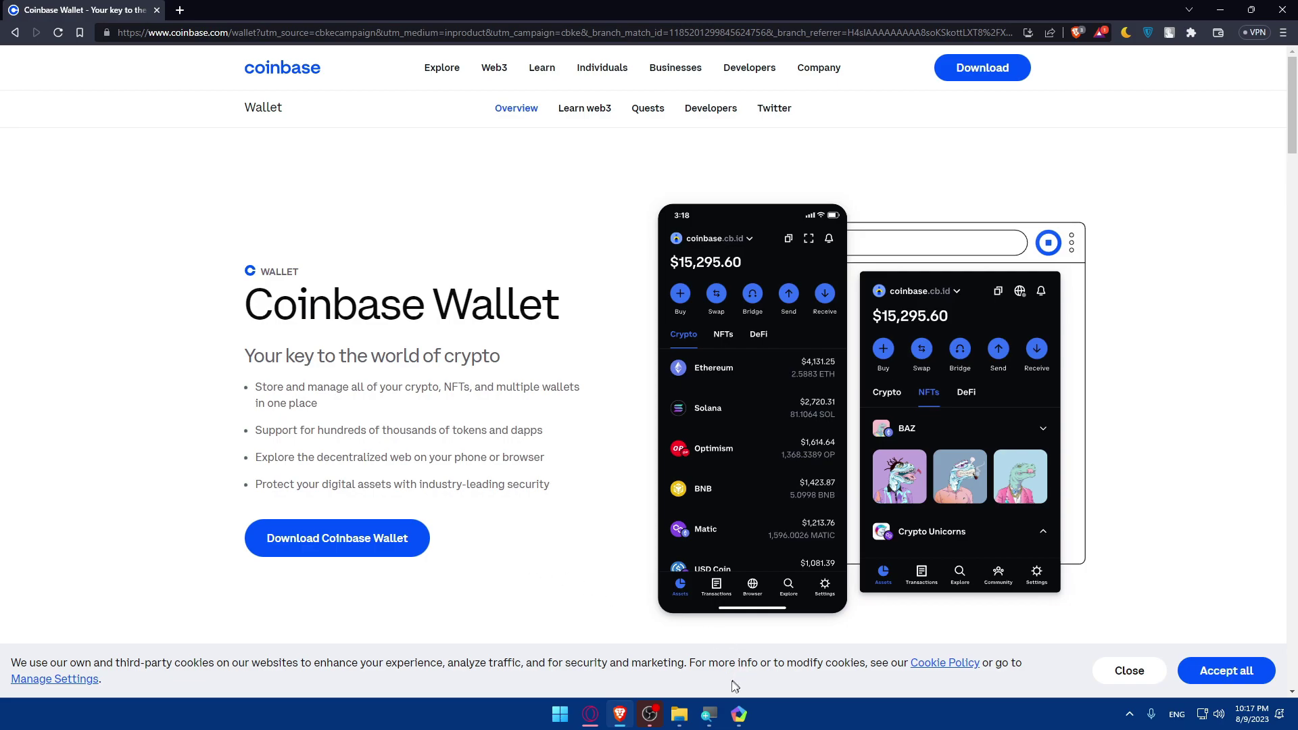
- Bring MEmu Play forward and clear all recent apps
left_click(739, 715)
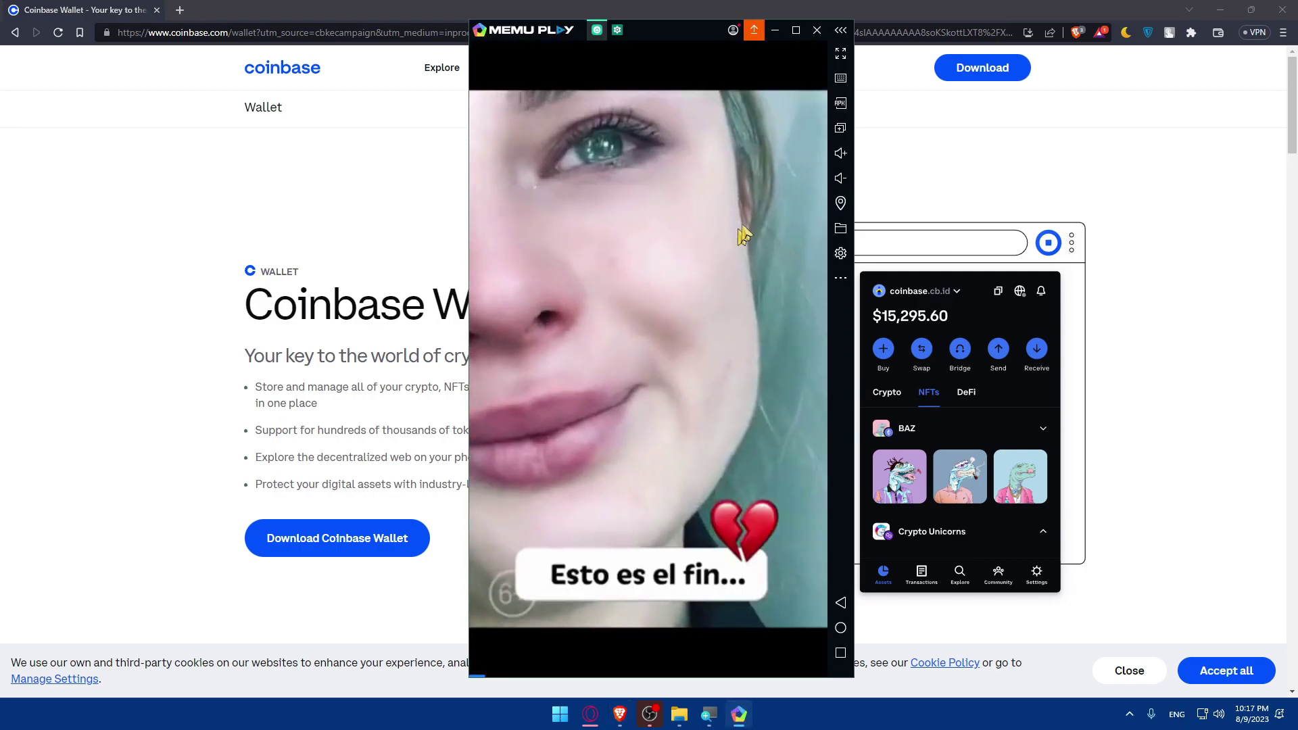
left_click(841, 652)
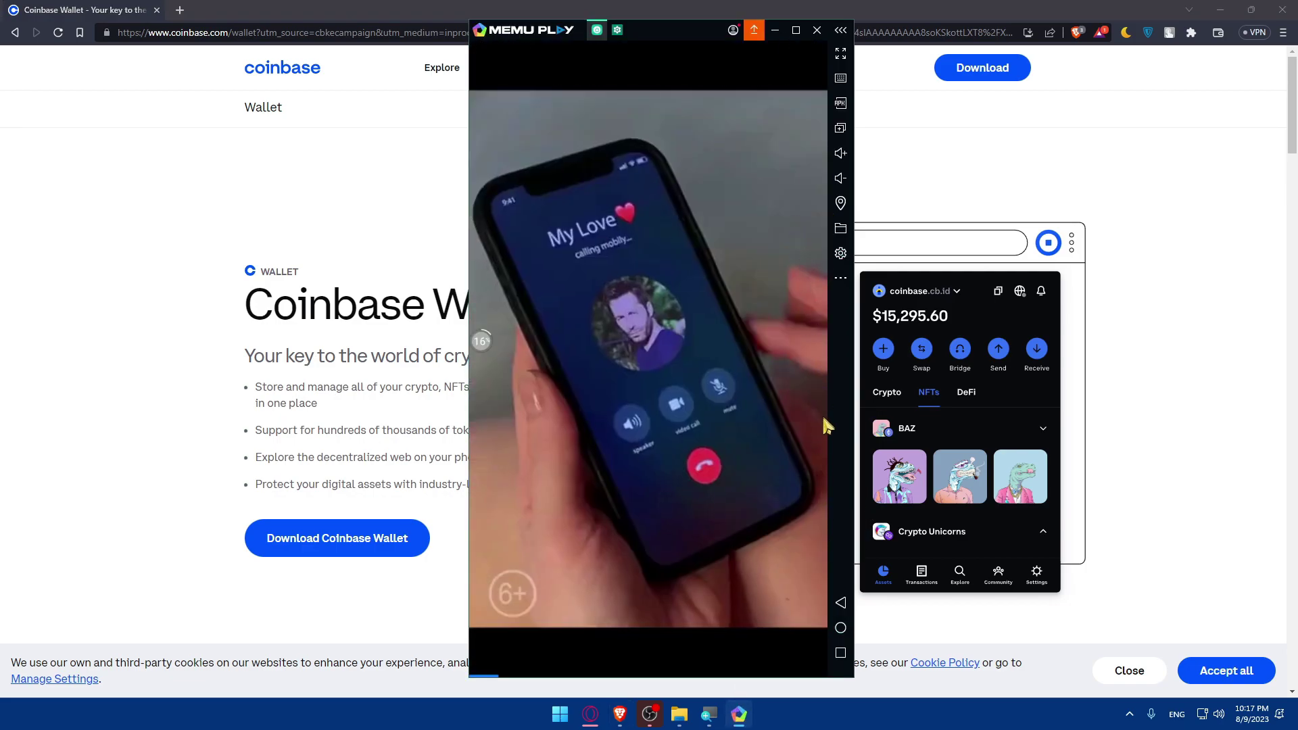
left_click_drag(752, 298, 502, 328)
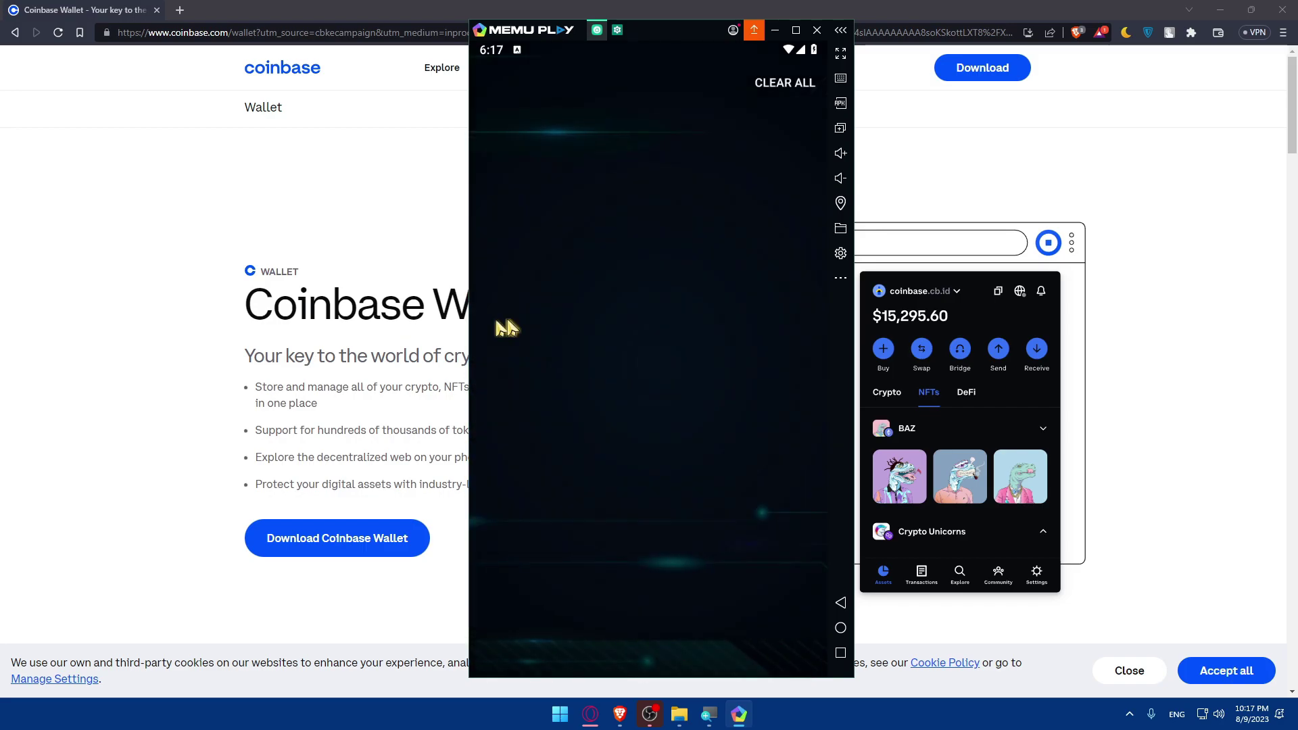
- Search the Play Store for 'coinbase', install Coinbase: Buy Bitcoin & Ether, and launch it
left_click(637, 241)
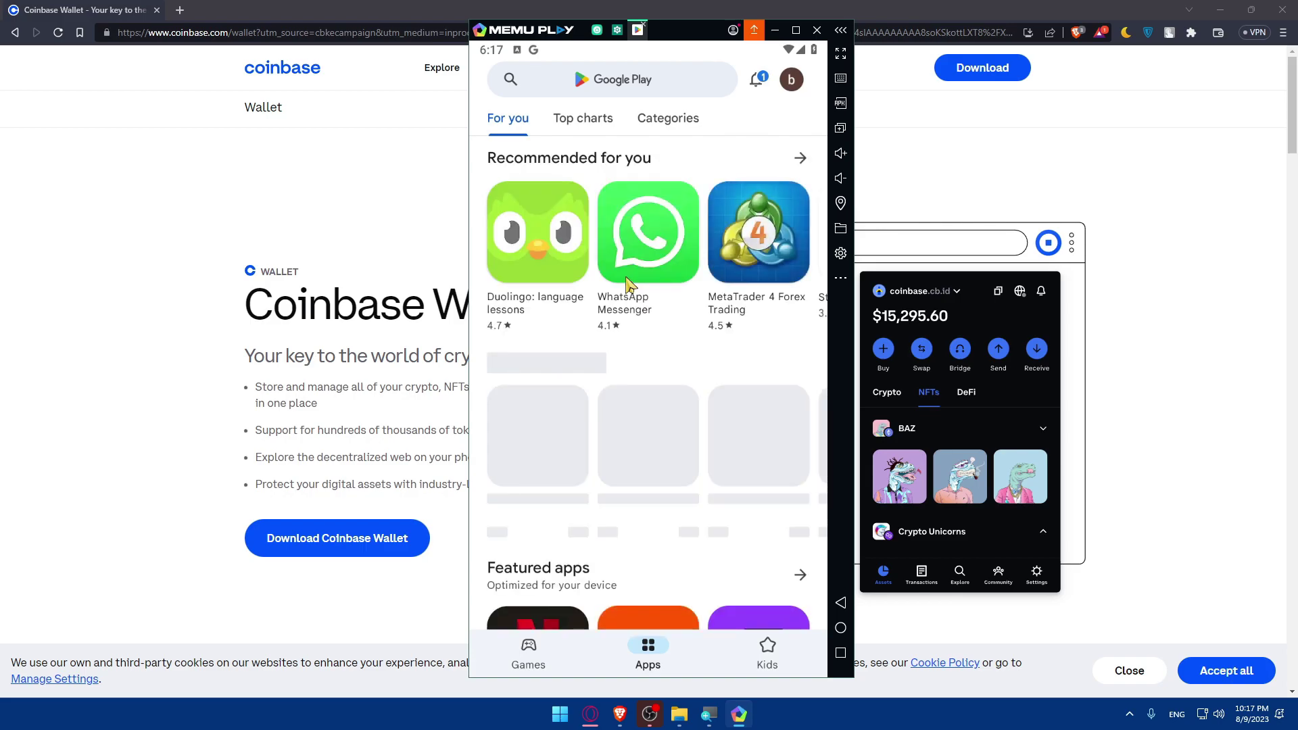
left_click(583, 86)
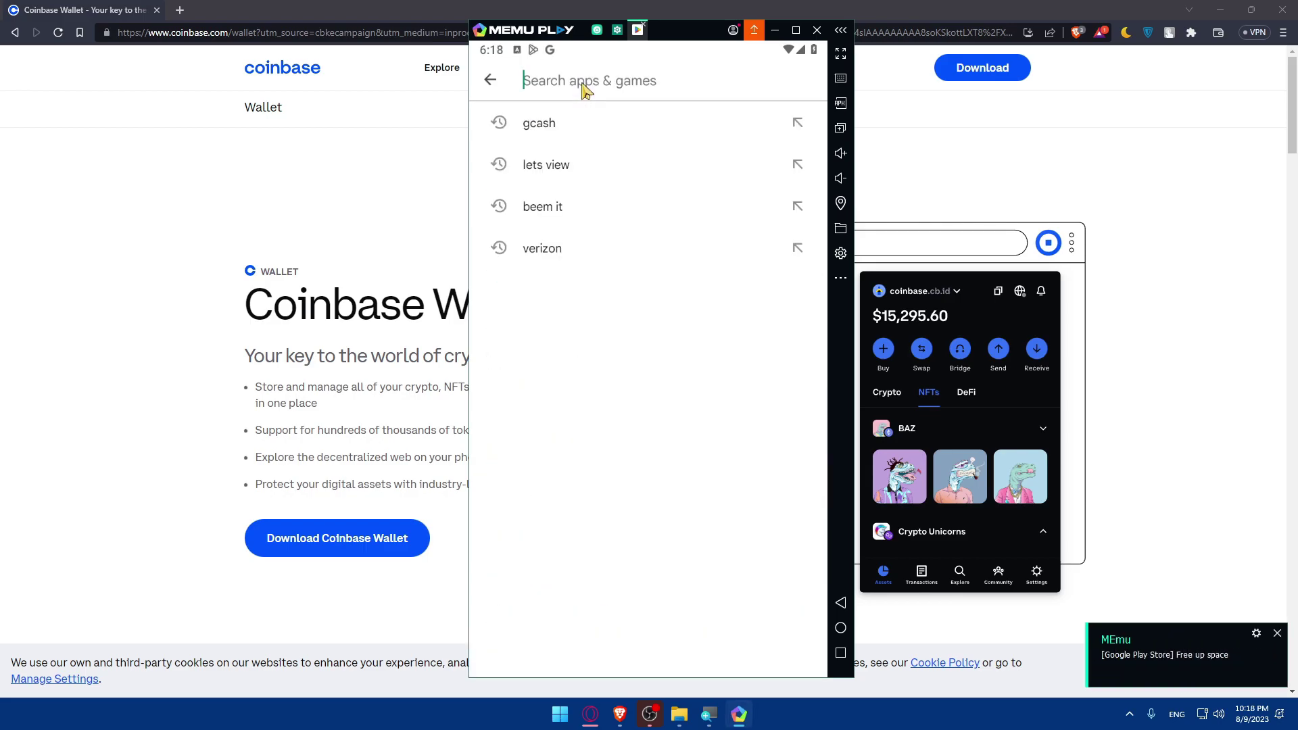
type("coinbase")
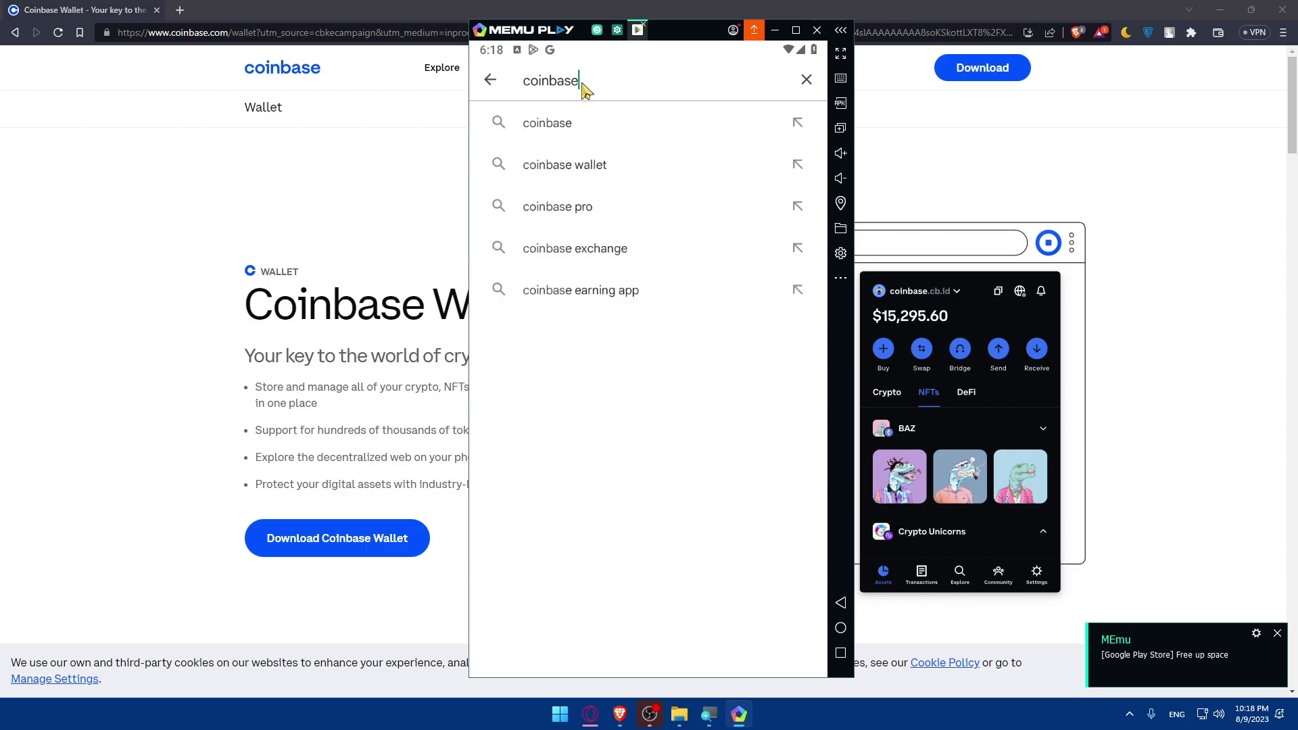
key("Return")
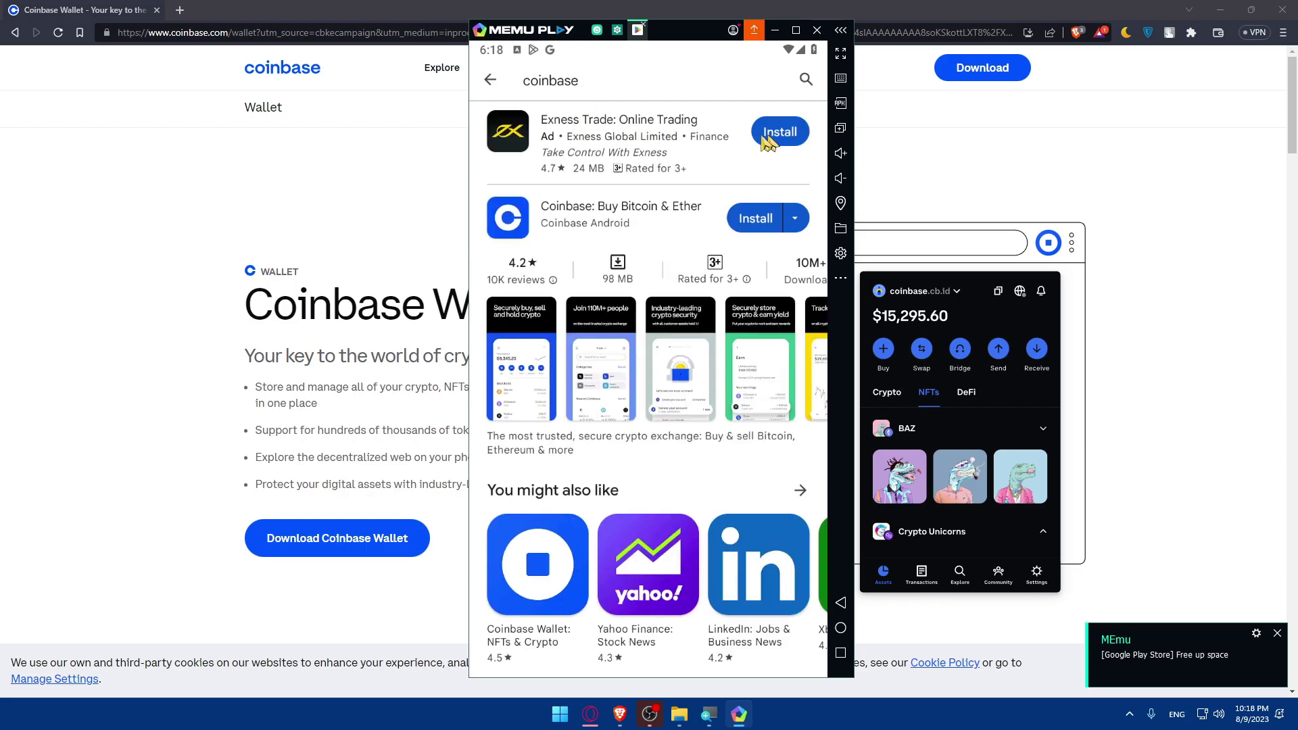
left_click(757, 219)
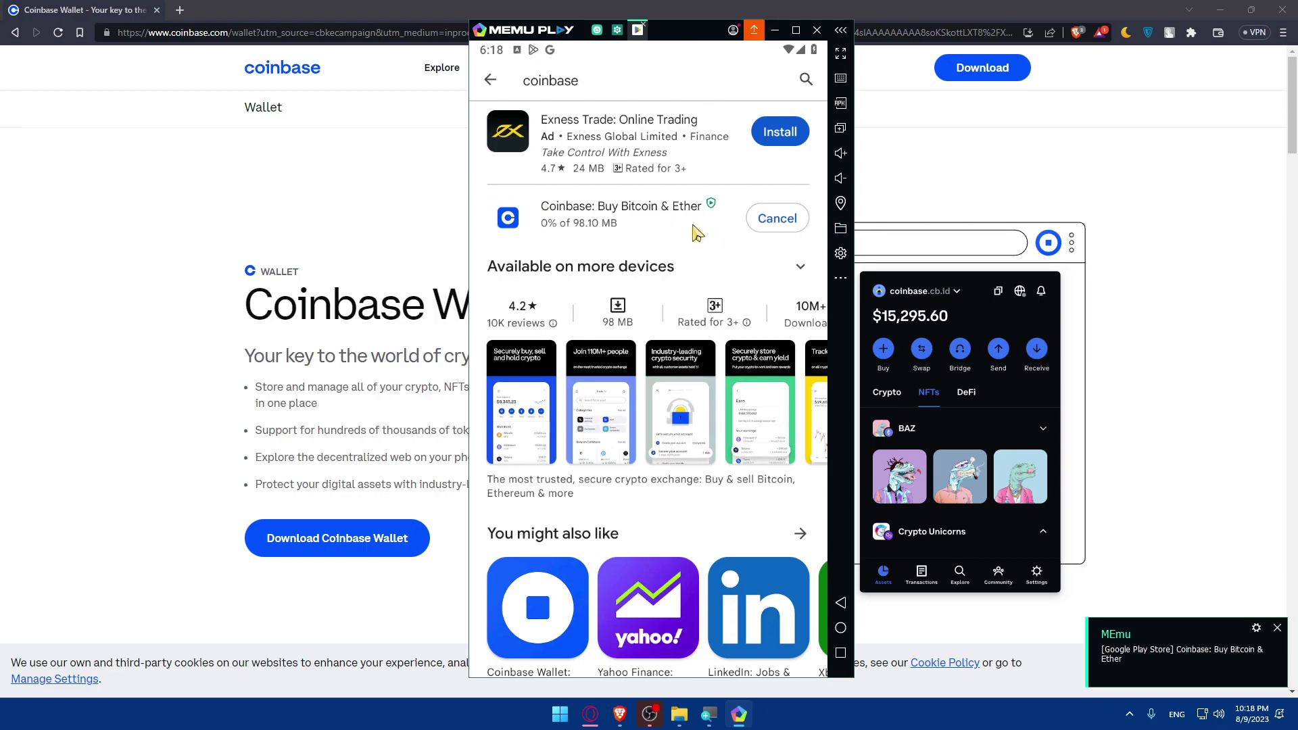
left_click(511, 223)
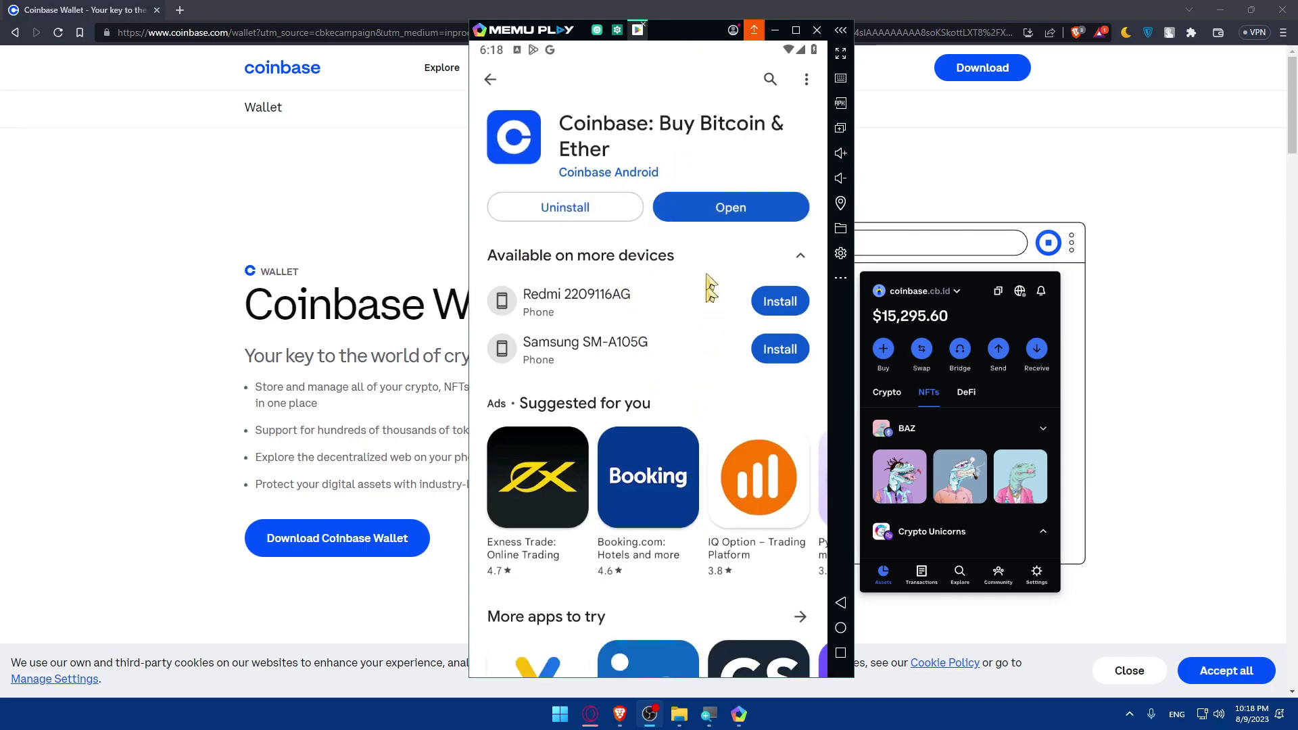
left_click(712, 211)
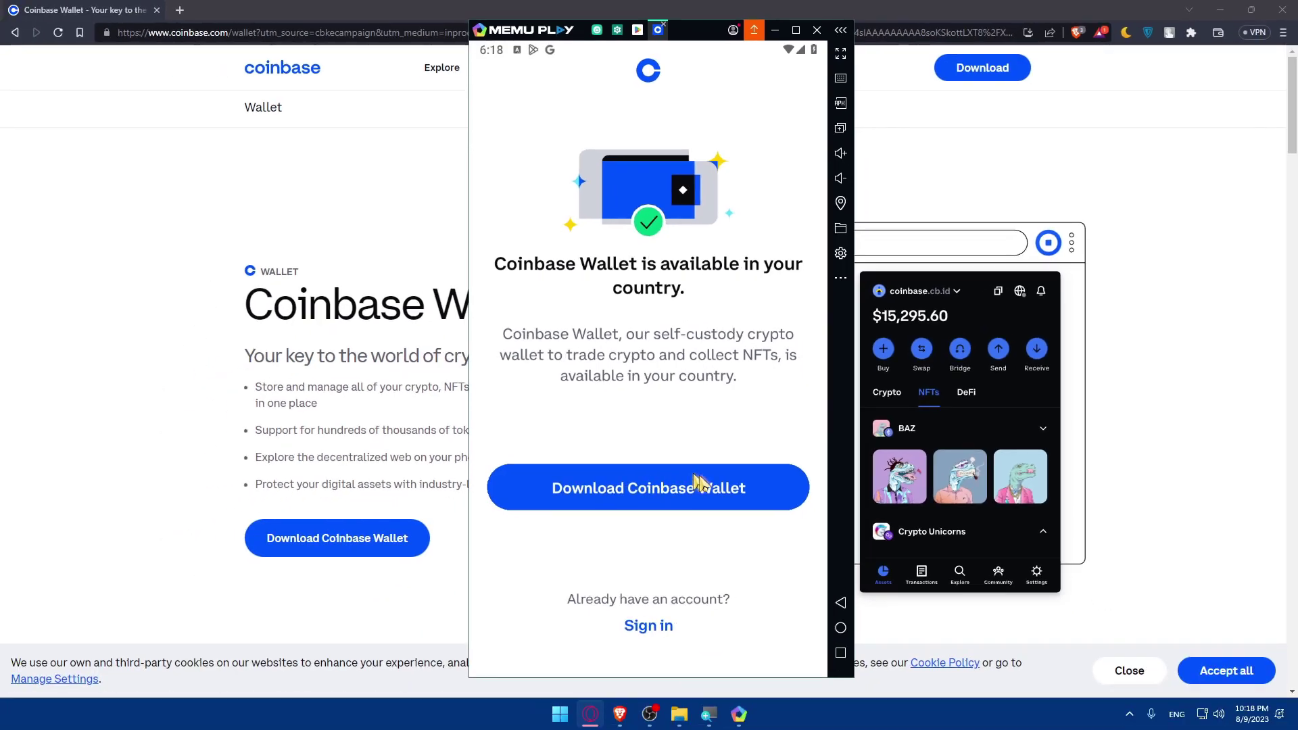
- Request the Coinbase Wallet download, open it with Coinbase, retry, then close MEmu Play
left_click(681, 592)
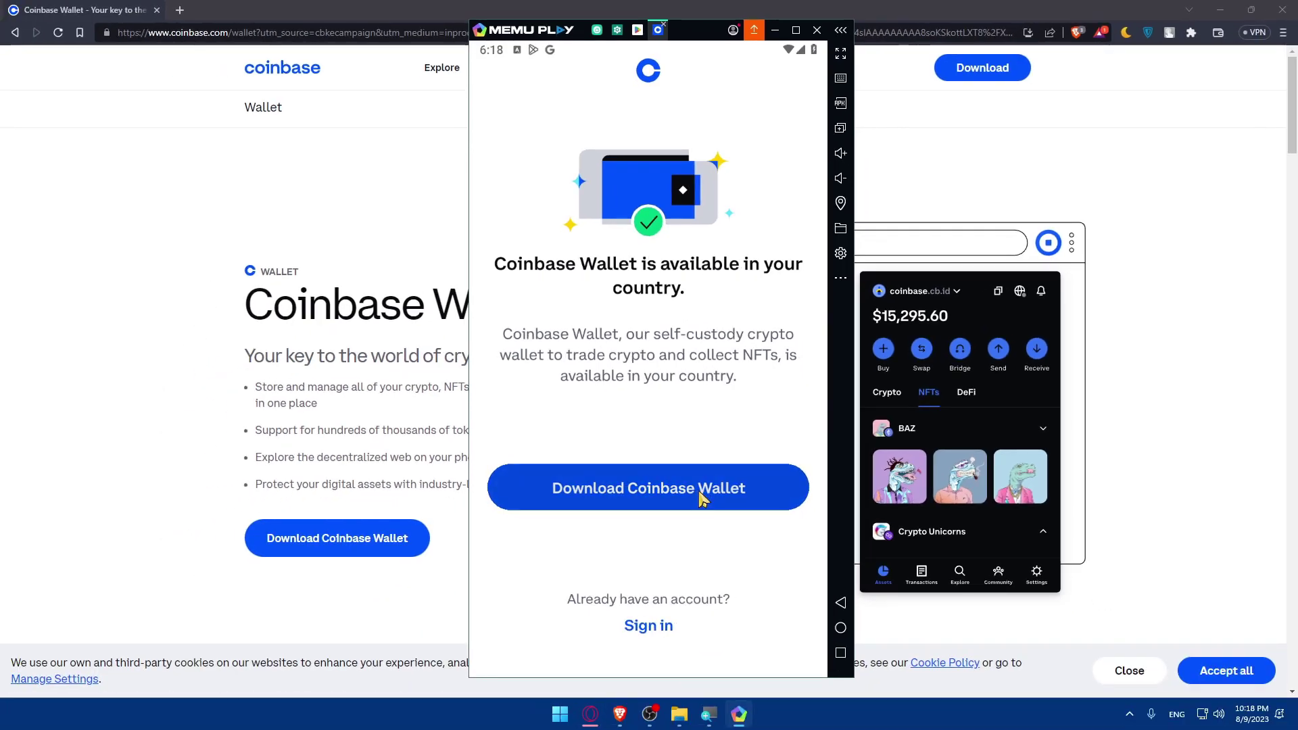
left_click(551, 574)
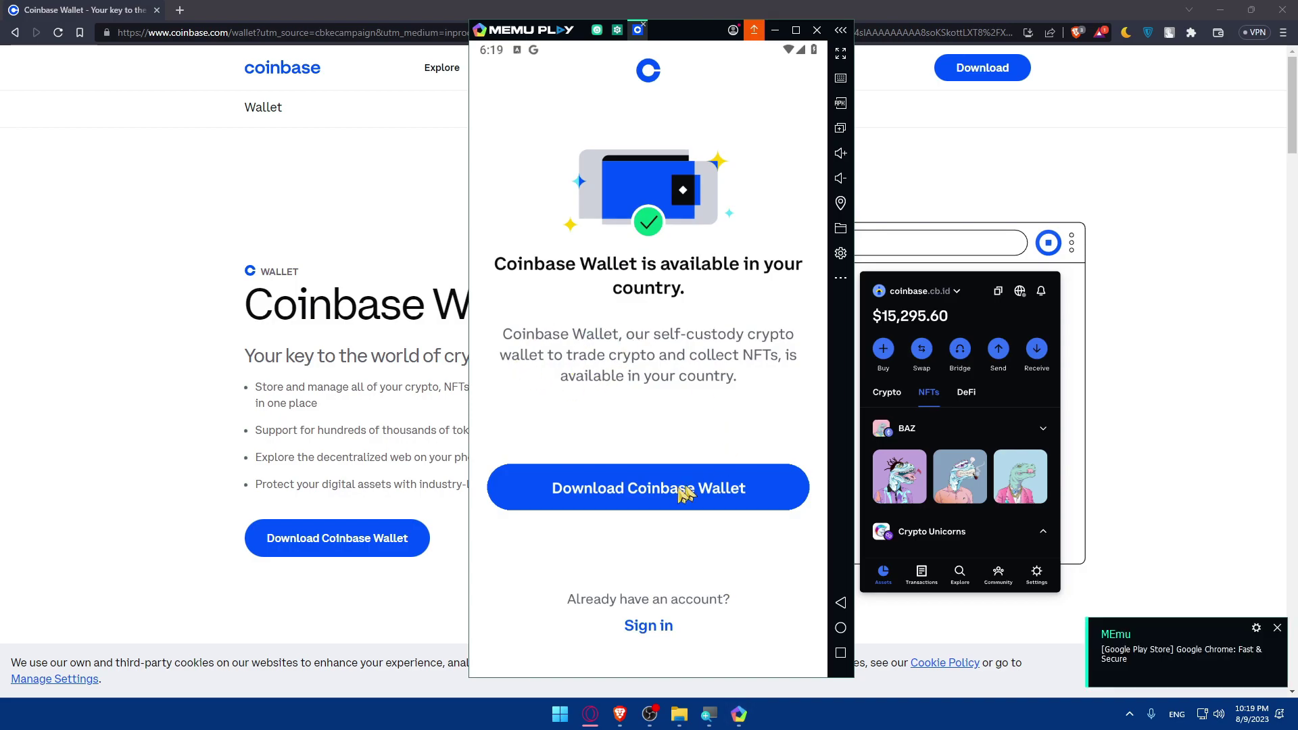
left_click(640, 494)
left_click(817, 30)
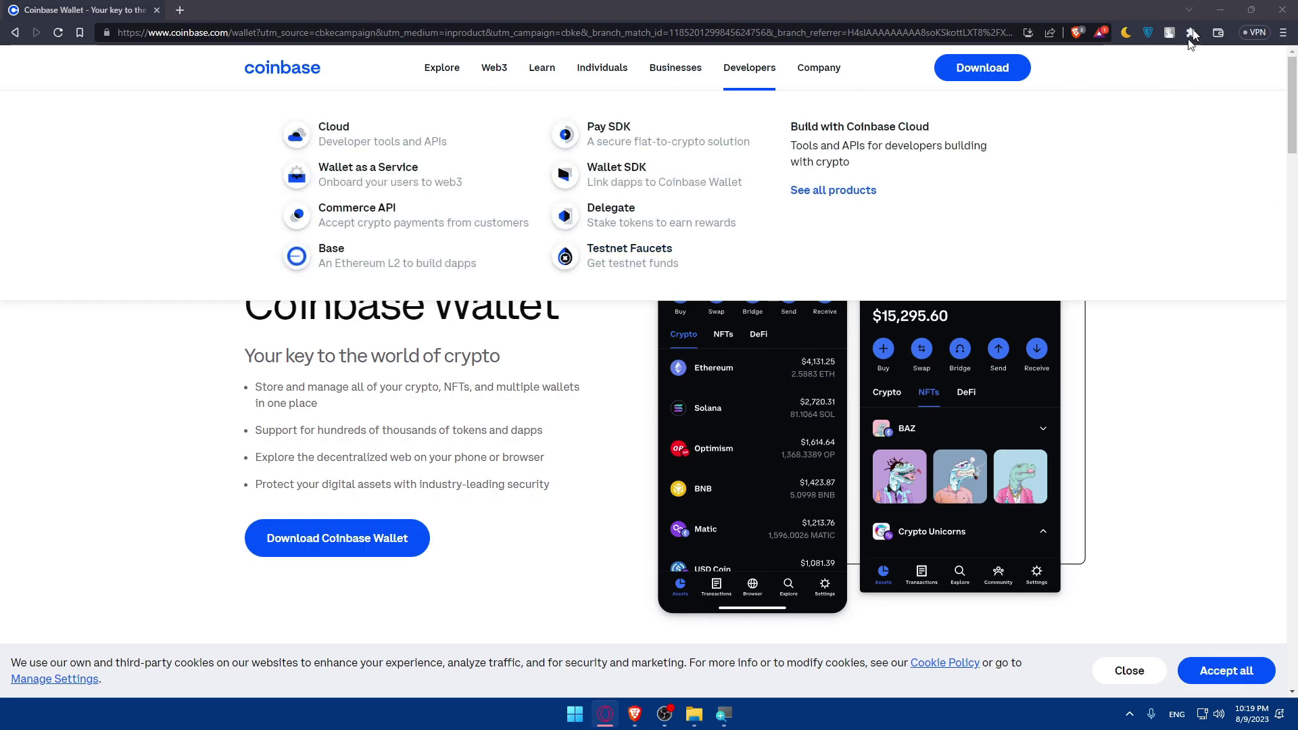
- Minimize Brave and launch LetsView from Windows search using 'letsview'
left_click(1221, 10)
key("super")
type("letsview")
key("Return")
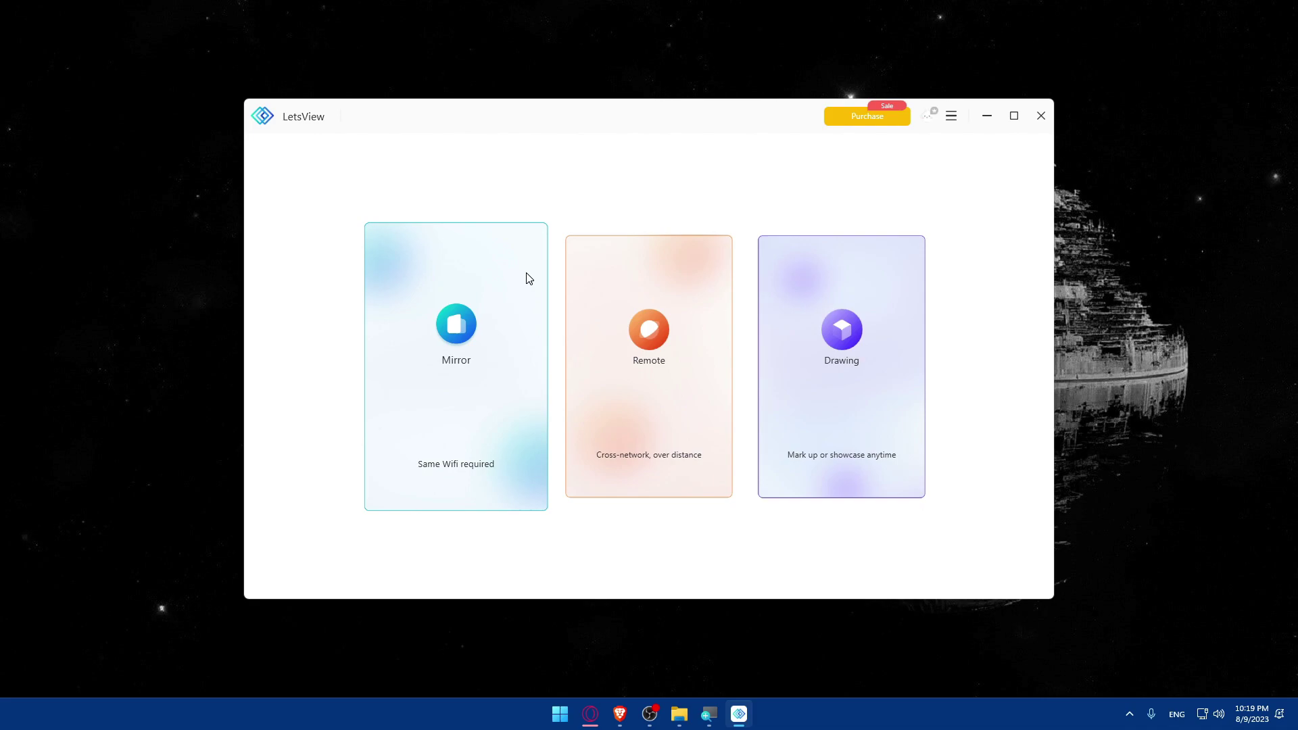
- Choose Mirror with QR Code Connection and show the mirrored phone full screen
left_click(529, 279)
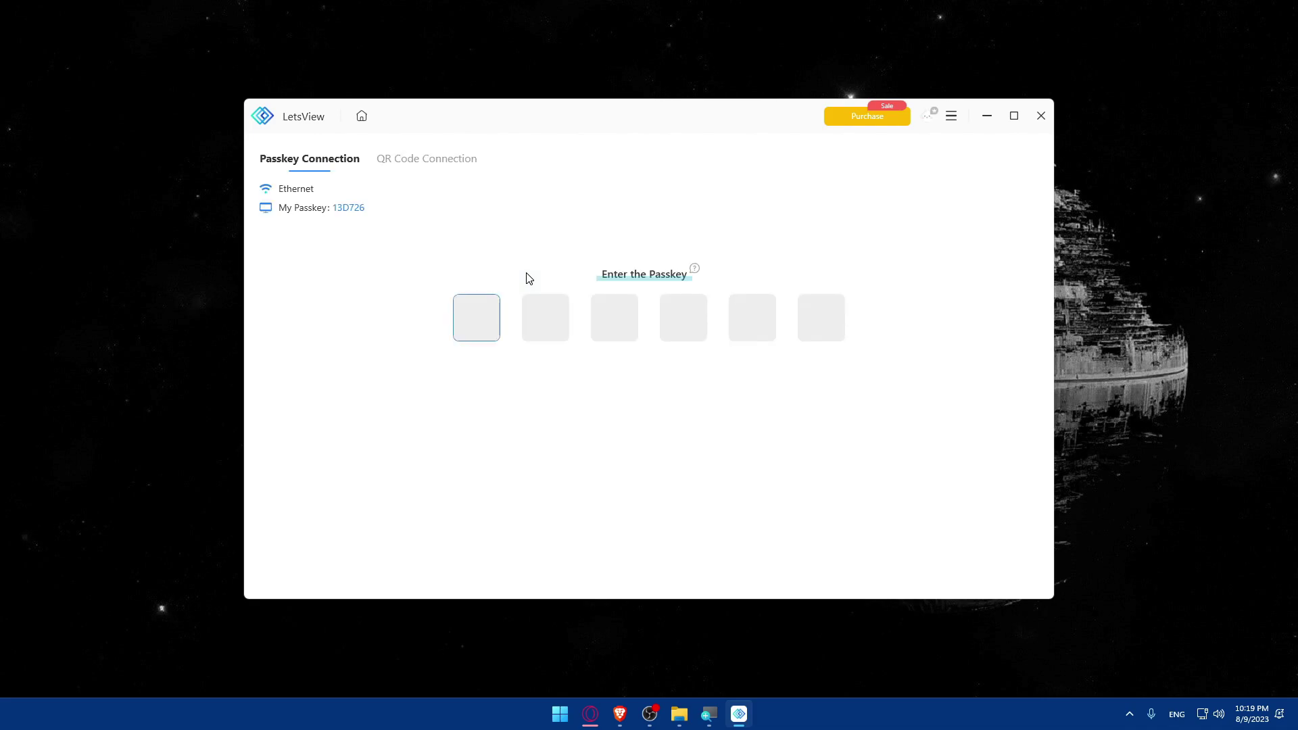
left_click(438, 161)
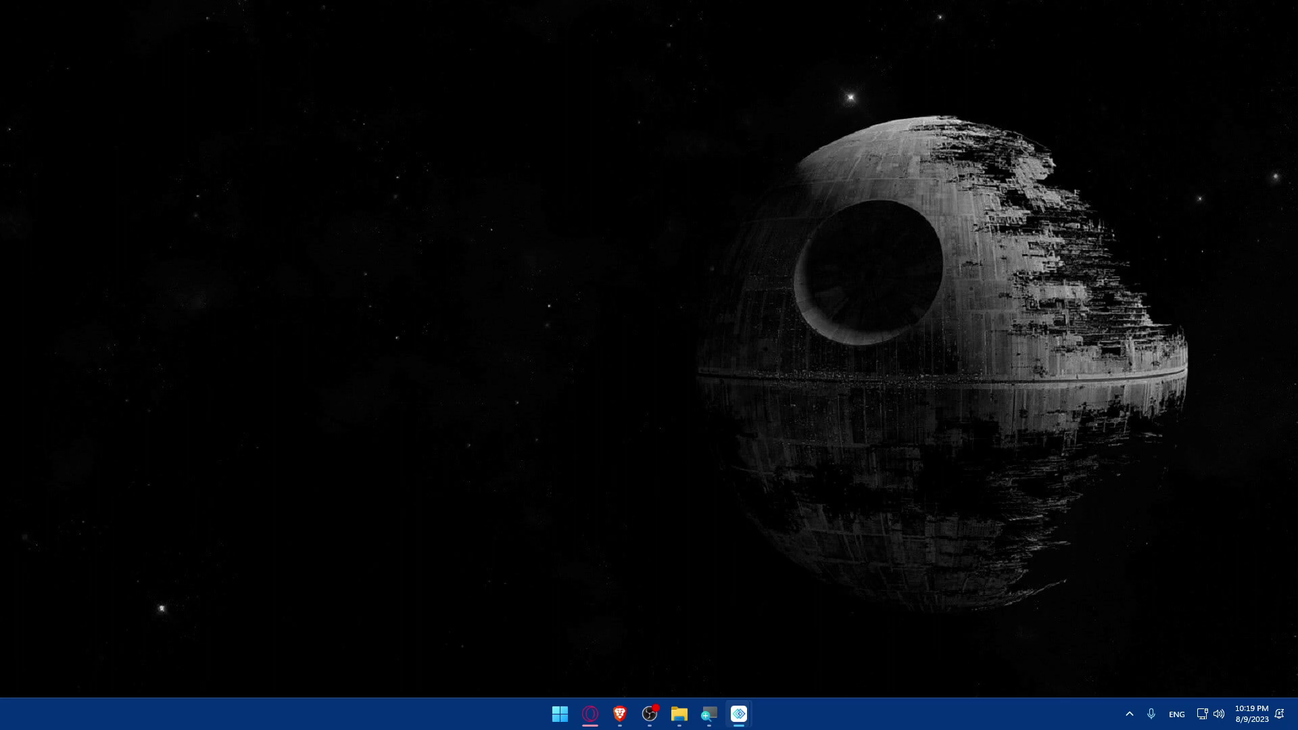
left_click(761, 109)
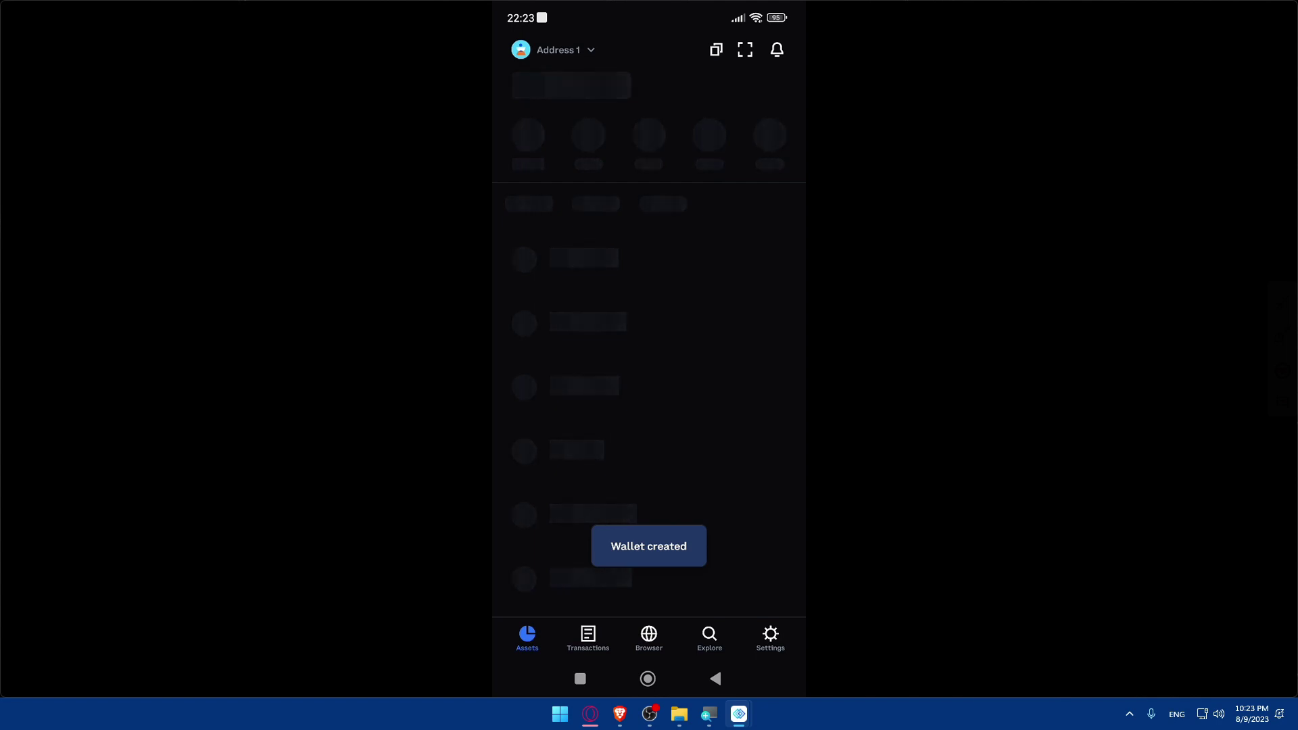
- Return to Brave's Sign in to Coinbase page, focus Email and dismiss saved-password suggestions
left_click(620, 716)
mouse_move(817, 88)
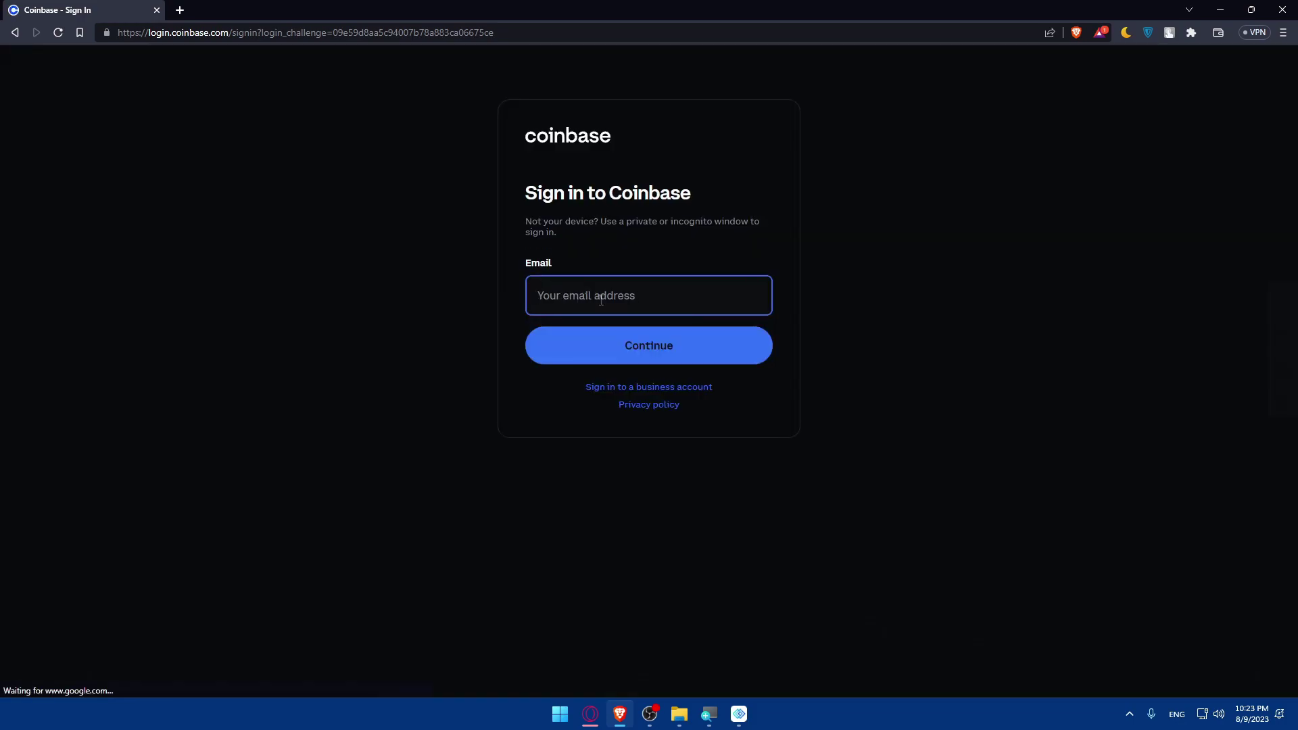
left_click(611, 293)
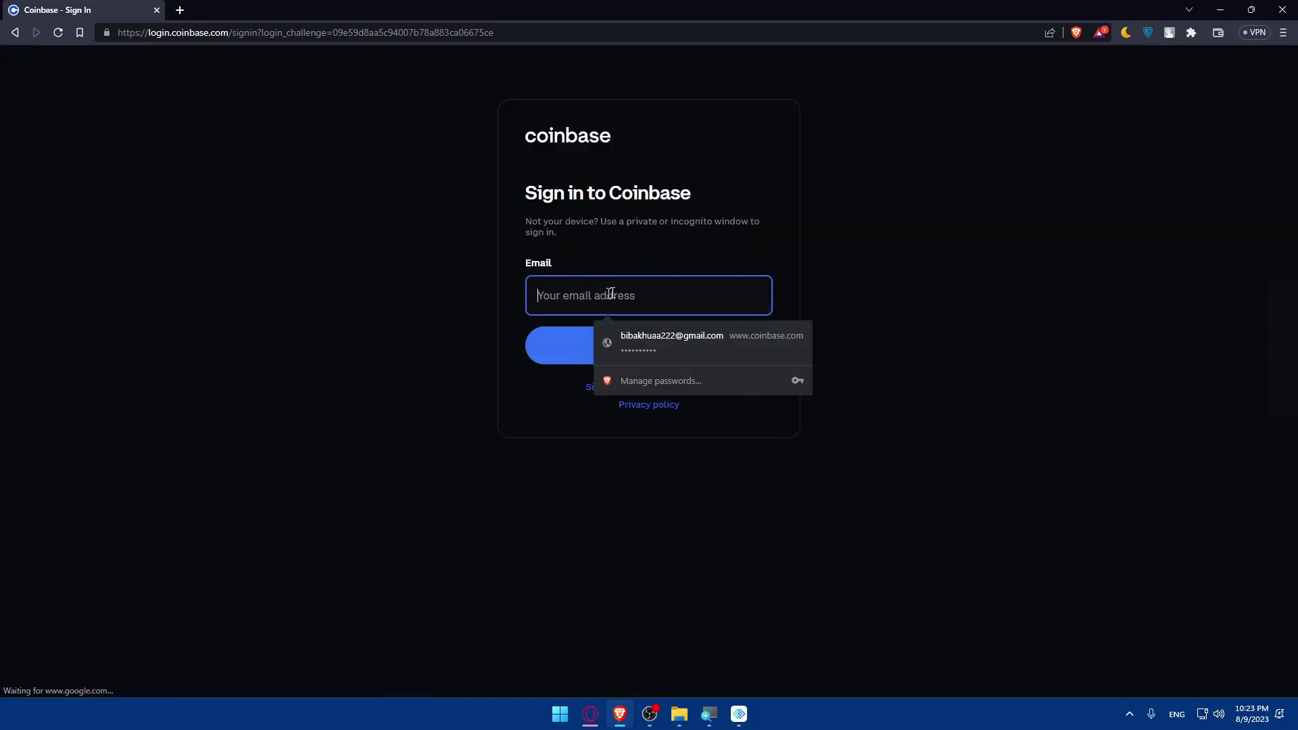
left_click(395, 288)
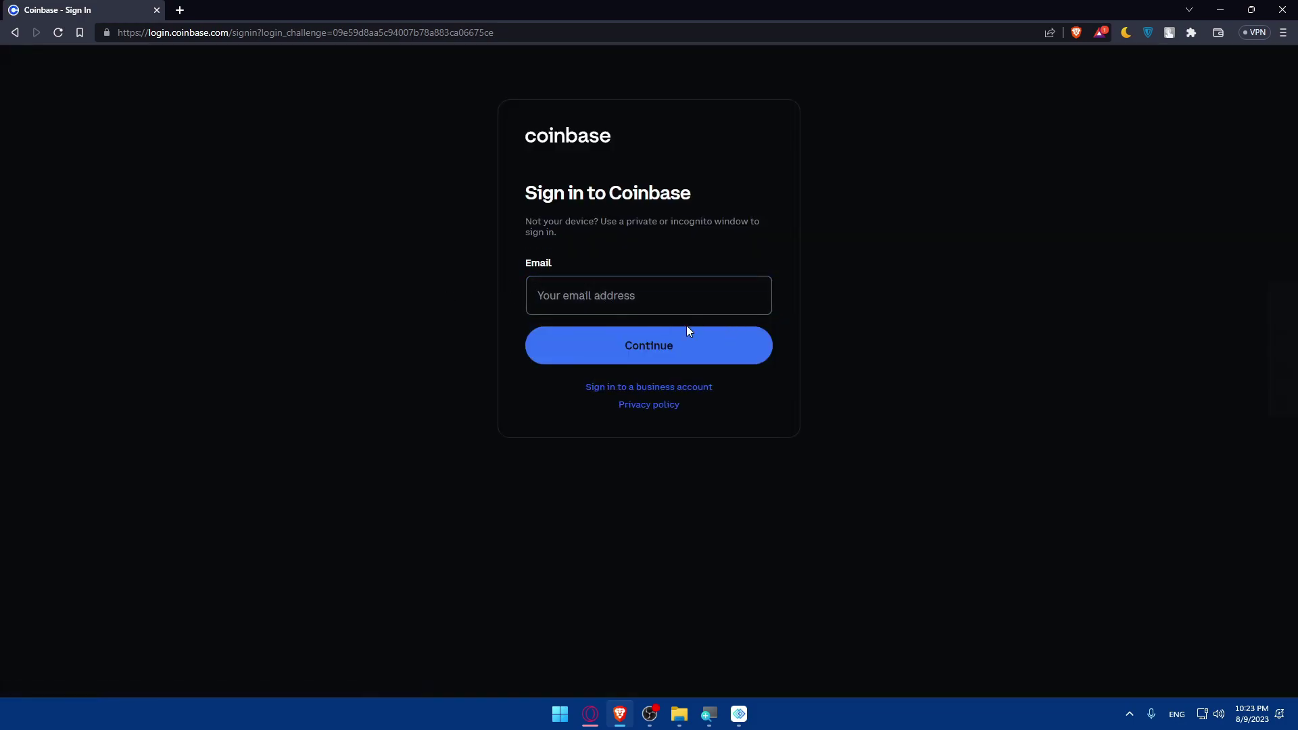